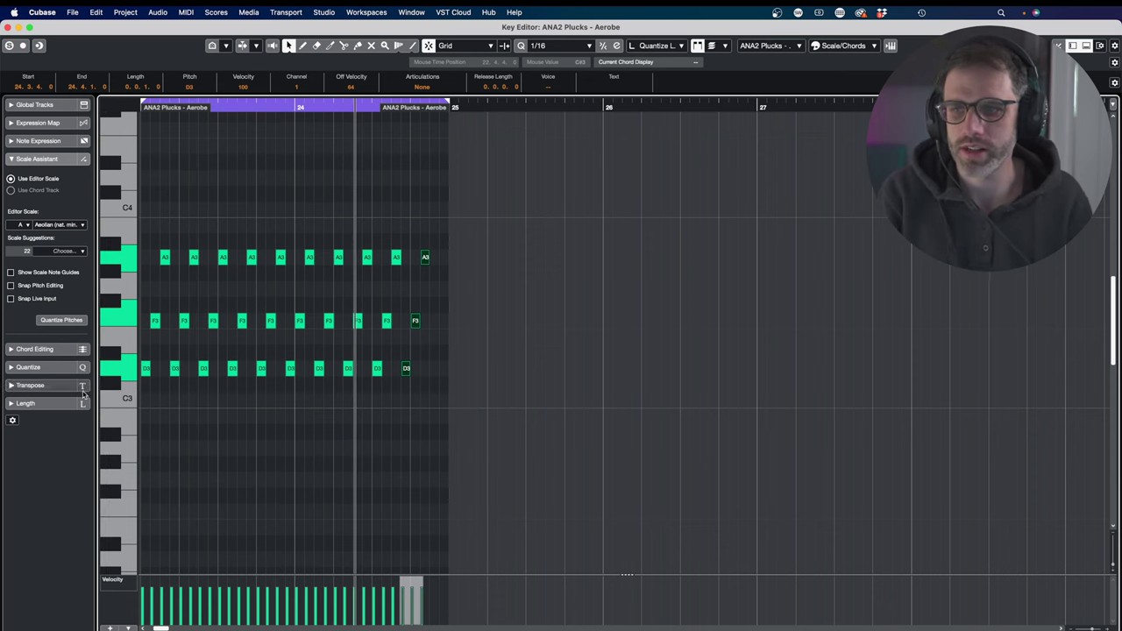
- Delete all the D3, F3 and A3 arpeggio notes and remove the emptied Aerobe part at bar 23
drag(664, 198, 140, 406)
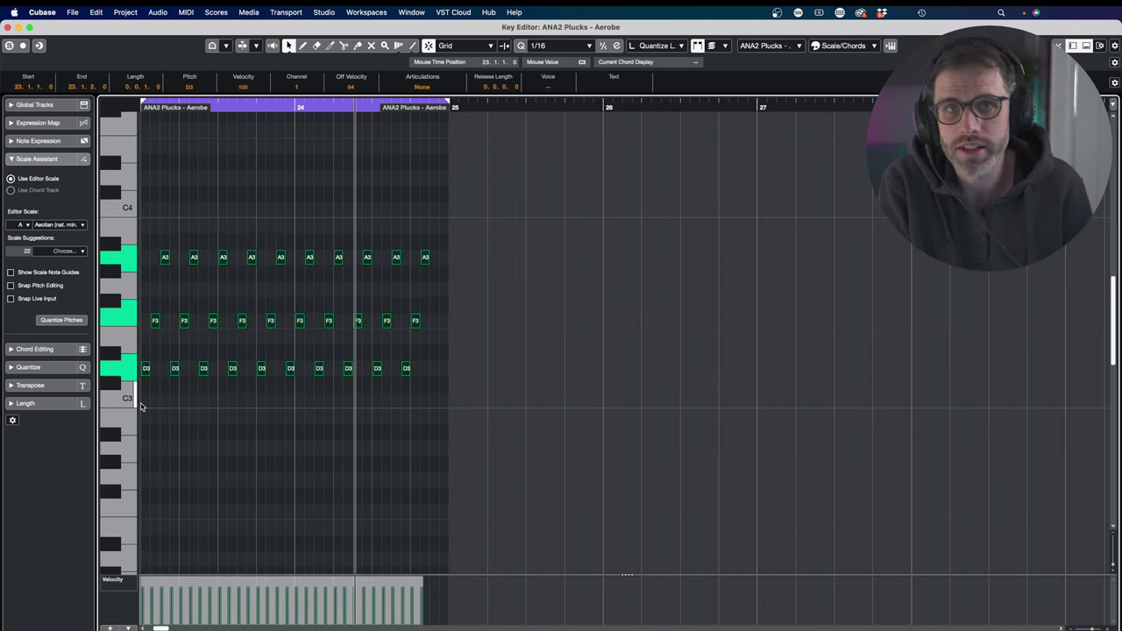
key(Delete)
key(Return)
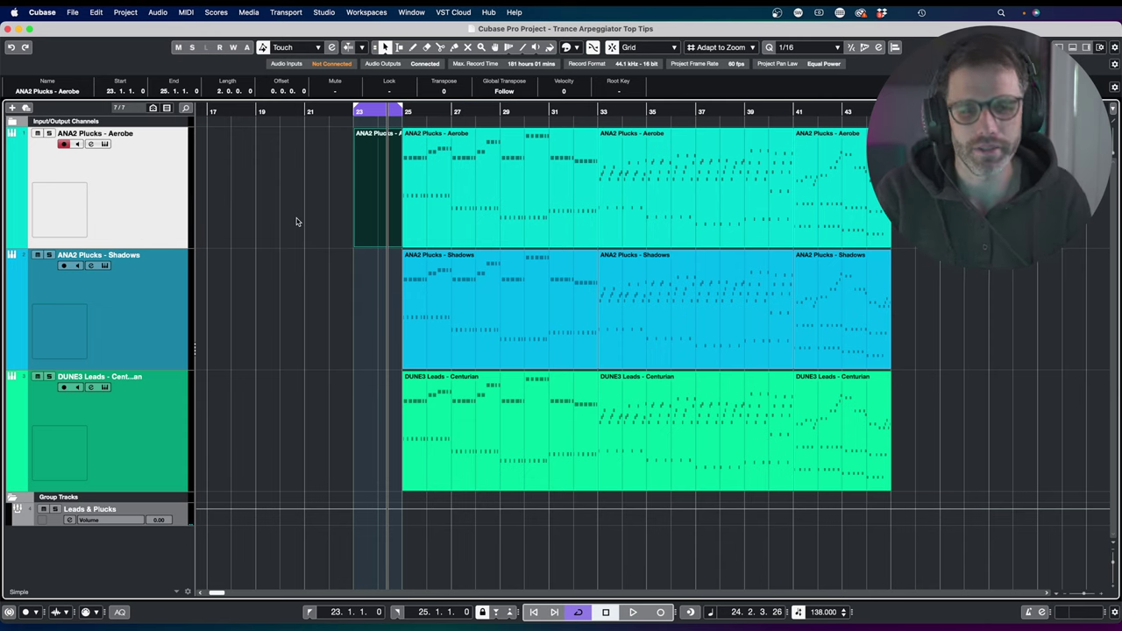
key(Delete)
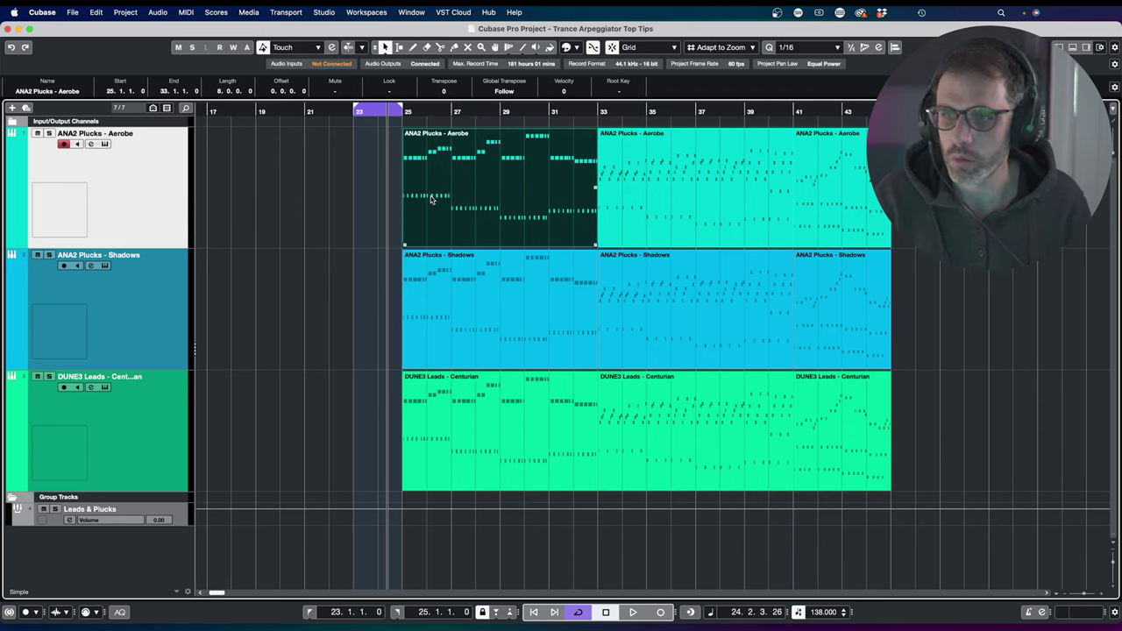
- Loop the first Aerobe part from bar 25 to bar 33, solo its track and play it
key(p)
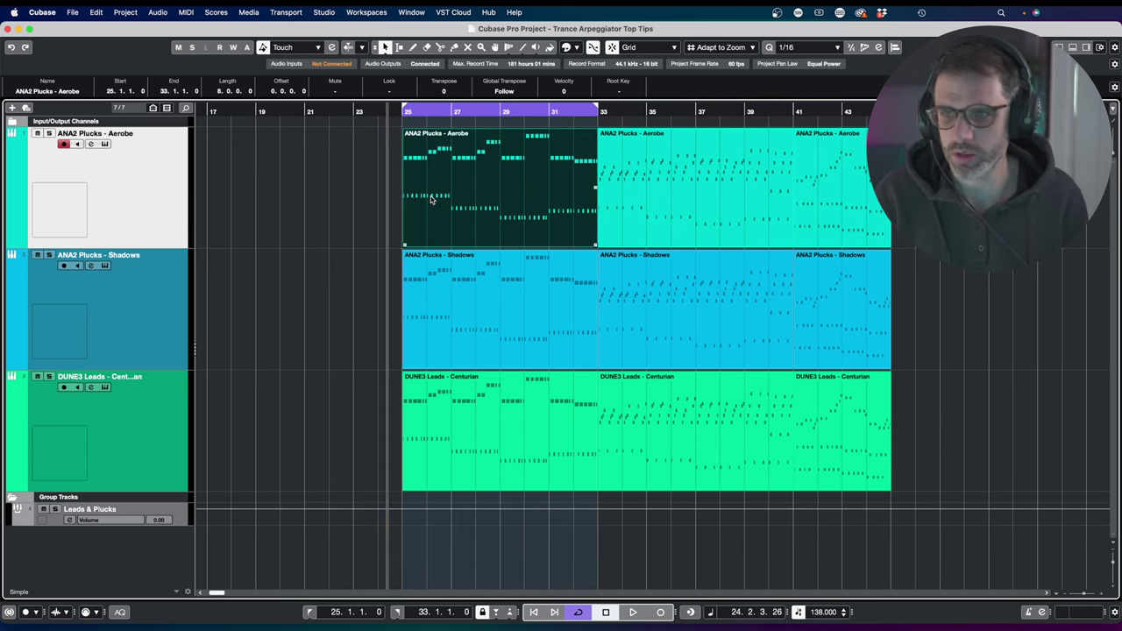
click(49, 134)
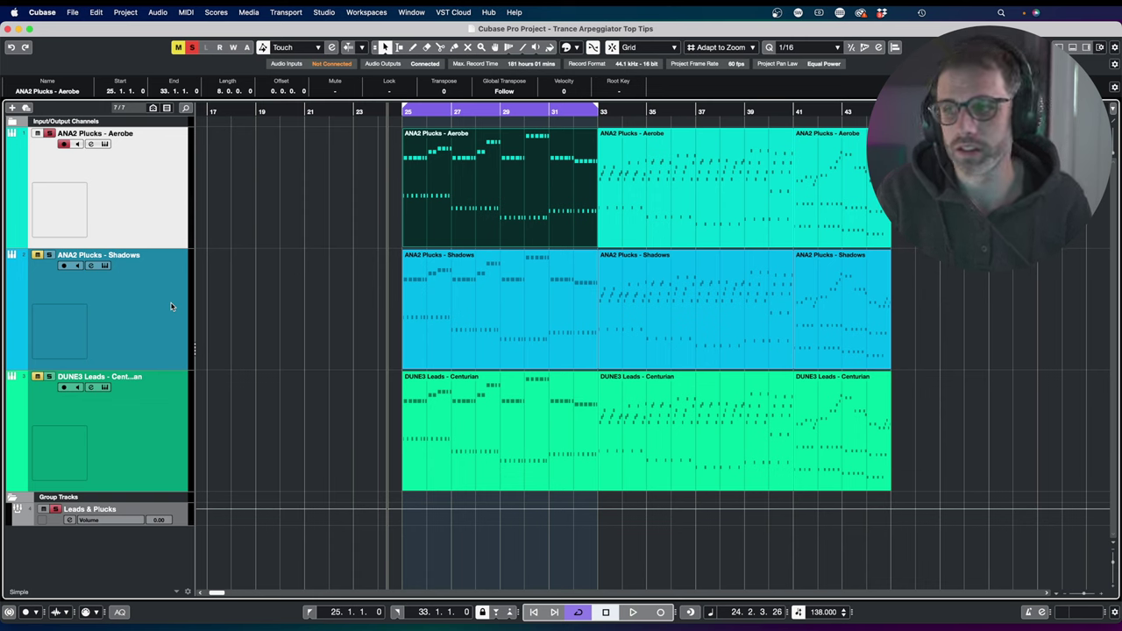
click(153, 441)
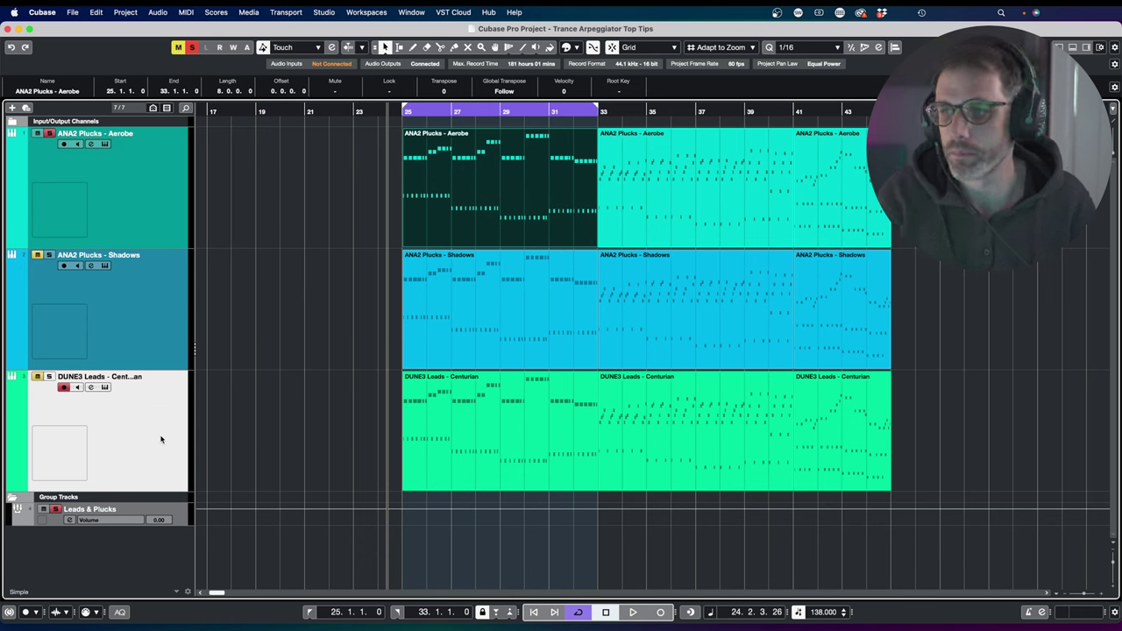
key(space)
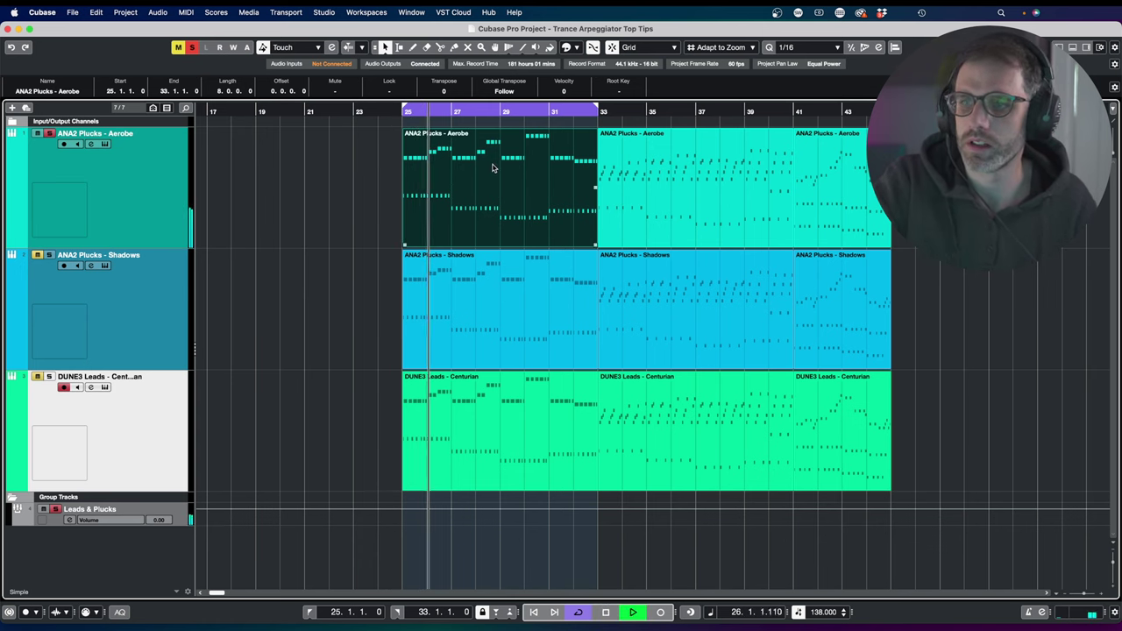
click(134, 203)
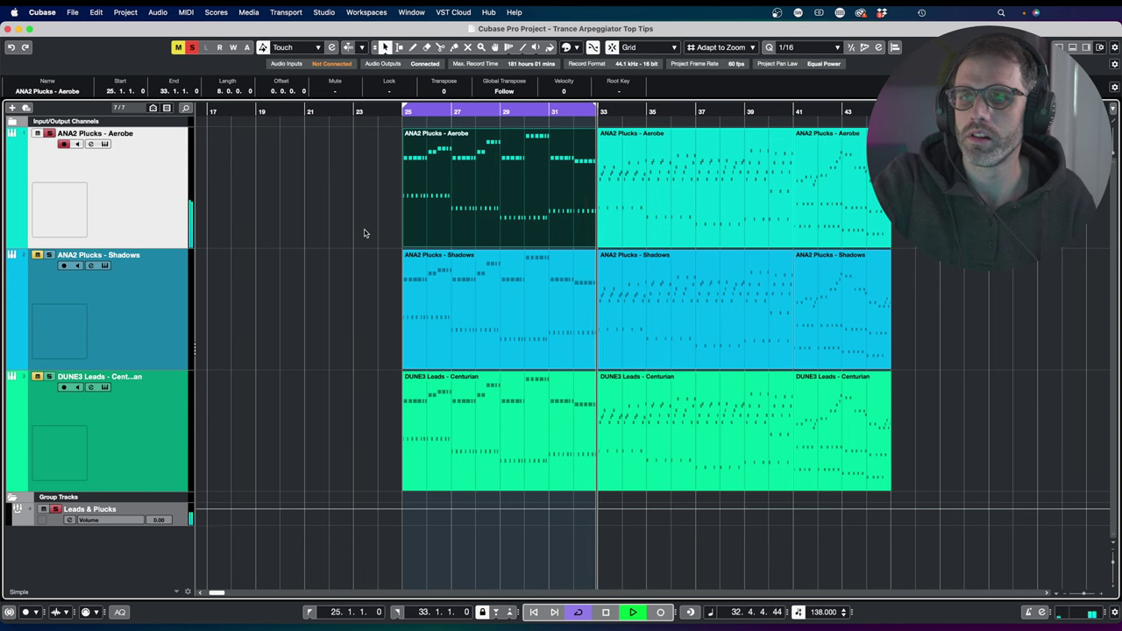
key(space)
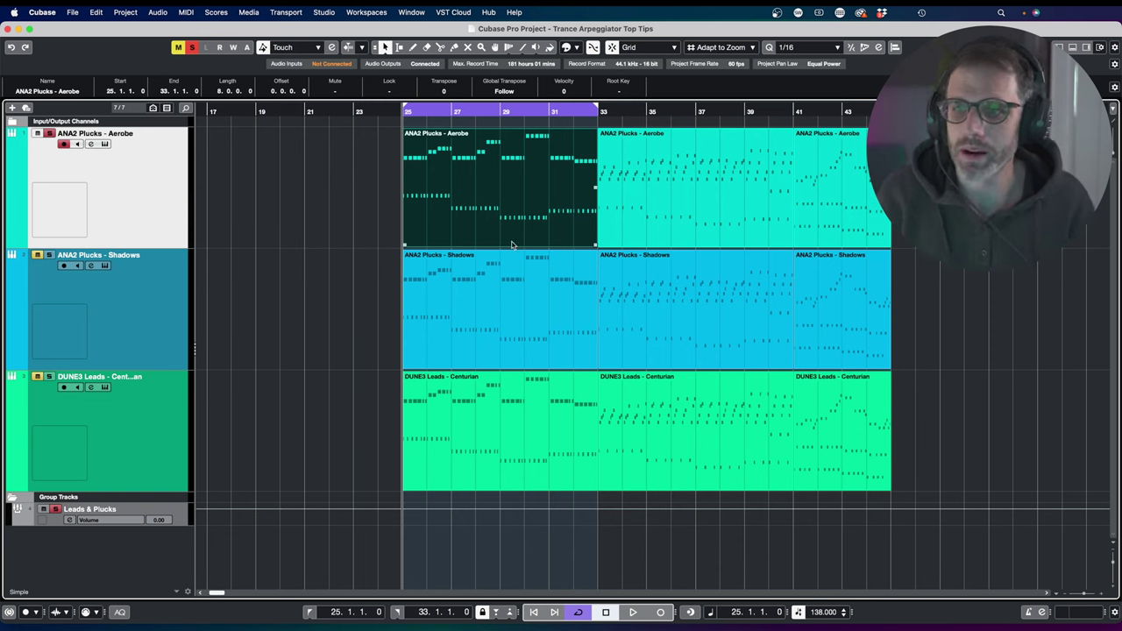
- Open the Aerobe part at bar 25 in the Key Editor and play bar 25 as a loop
double_click(446, 173)
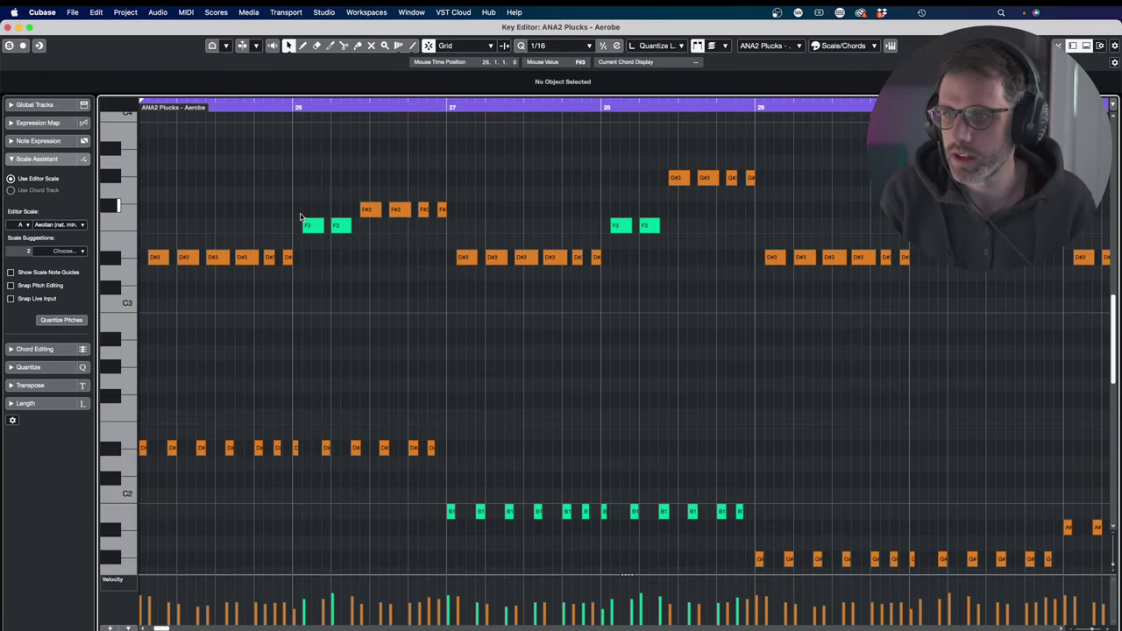
scroll(170, 208, left, 5)
key(h)
key(h)
key(h)
key(h)
key(h)
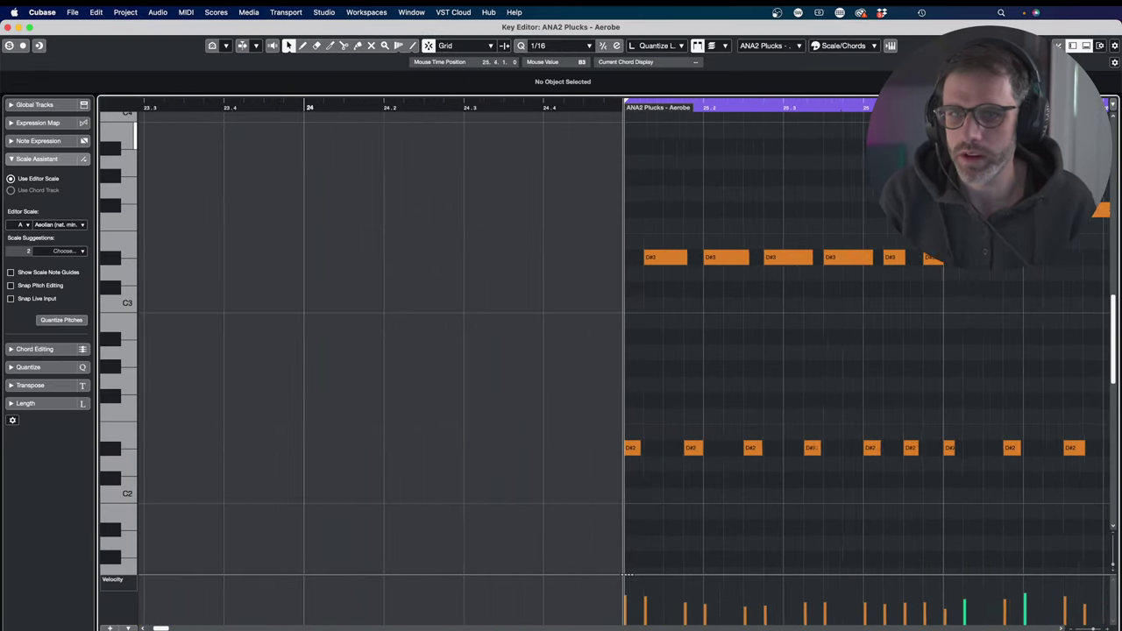
scroll(545, 212, right, 5)
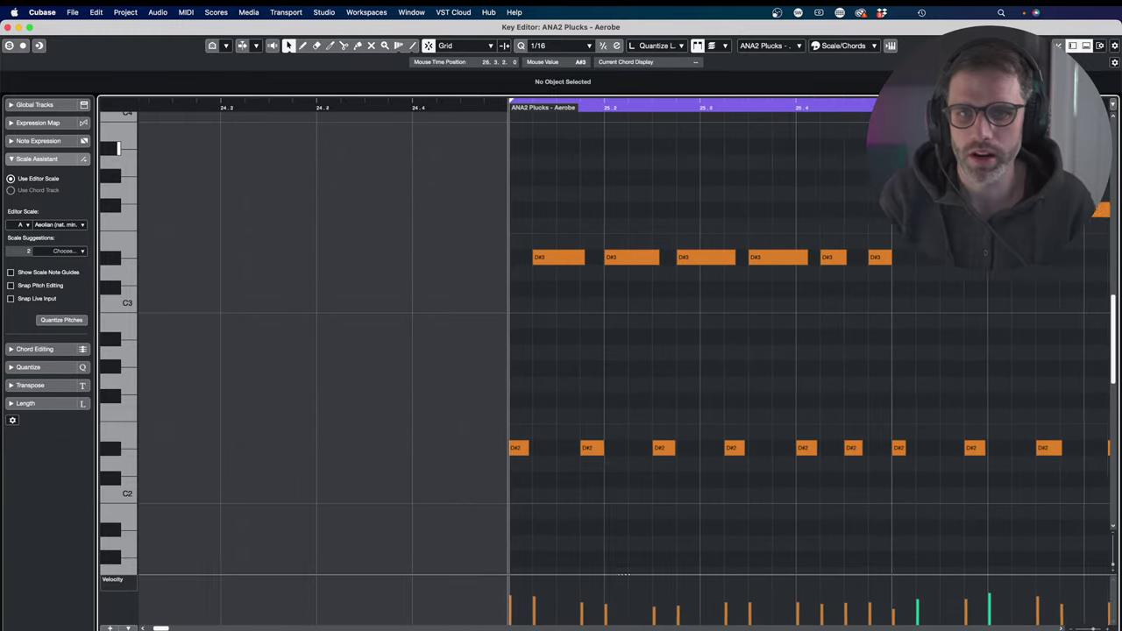
key(space)
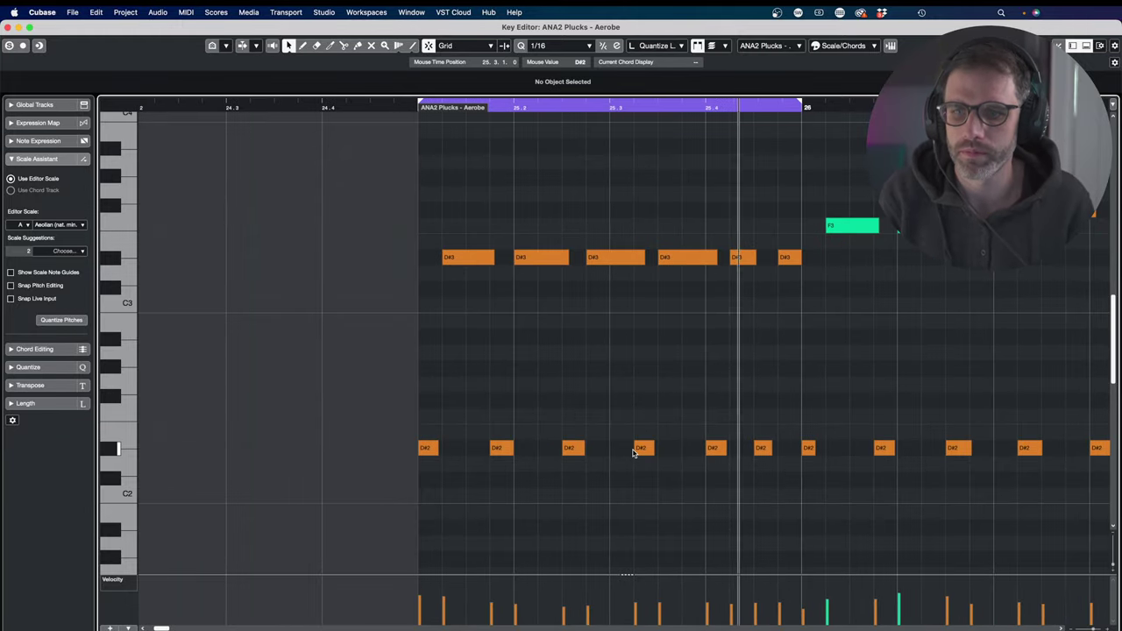
- Examine the interplay of the low D#2 and high D#3 notes in bar 25, selecting them by row and individually, and play the bar
drag(415, 407, 777, 488)
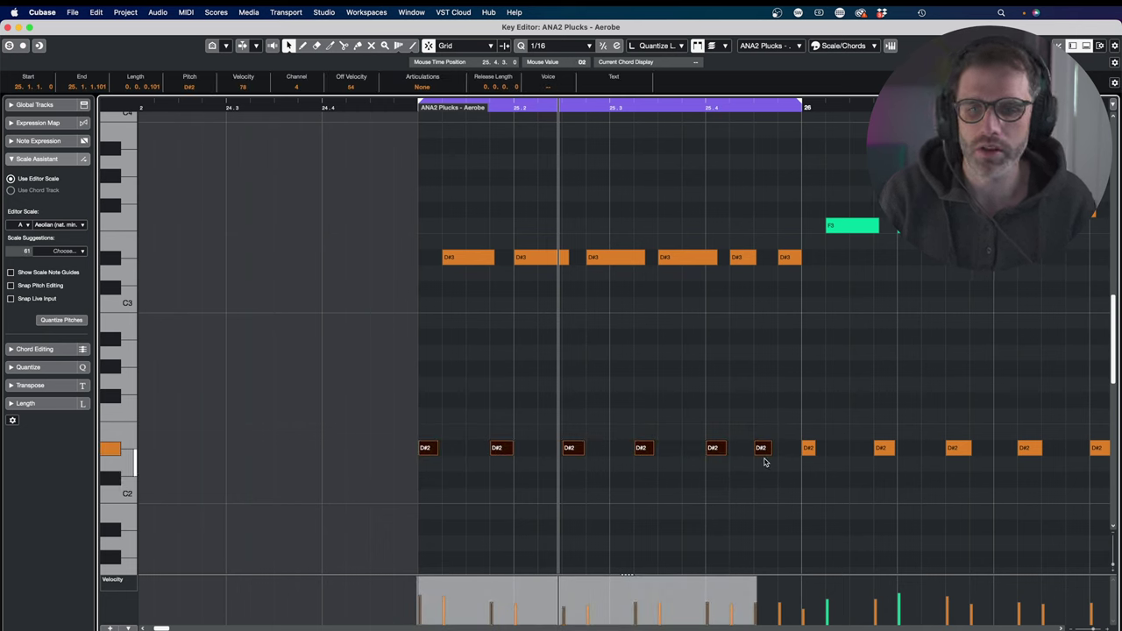
drag(440, 224, 803, 307)
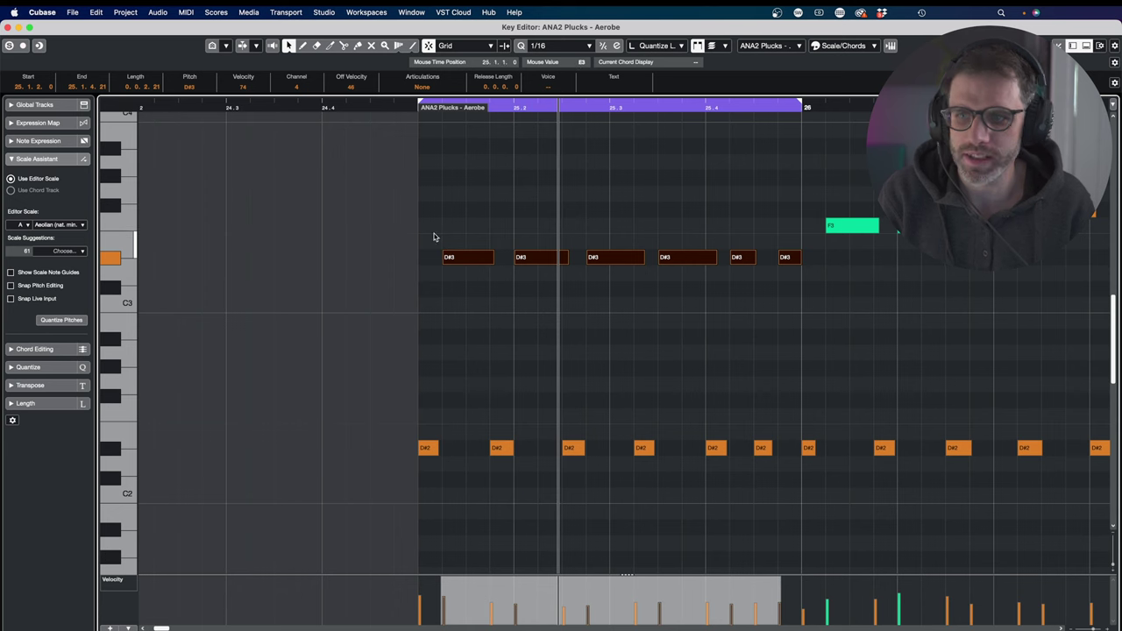
click(458, 257)
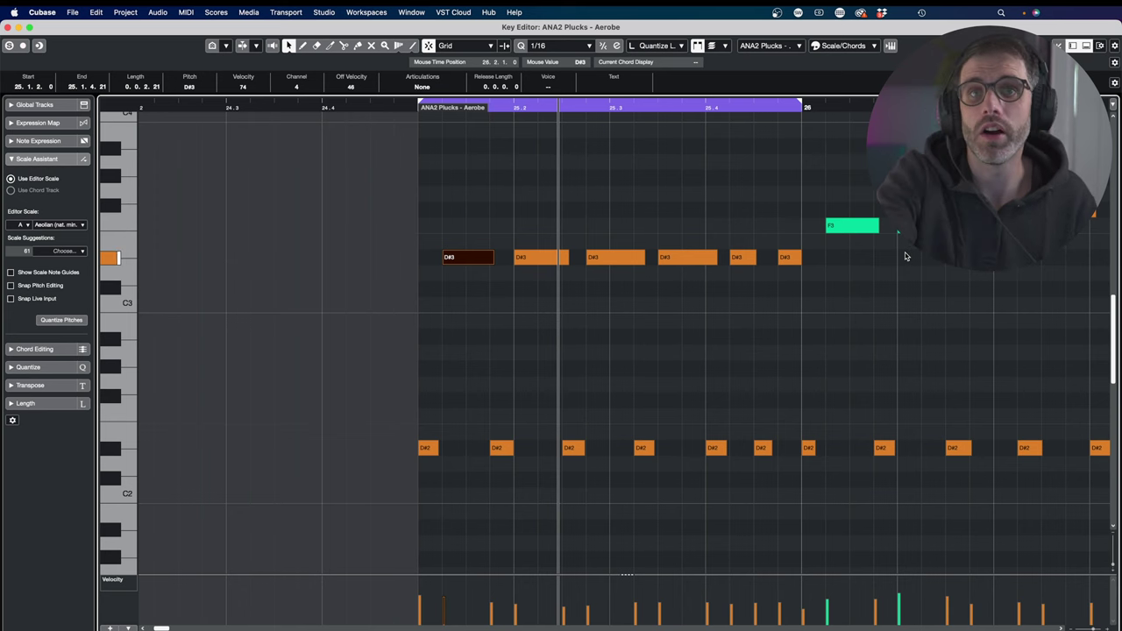
drag(787, 242, 723, 454)
click(764, 449)
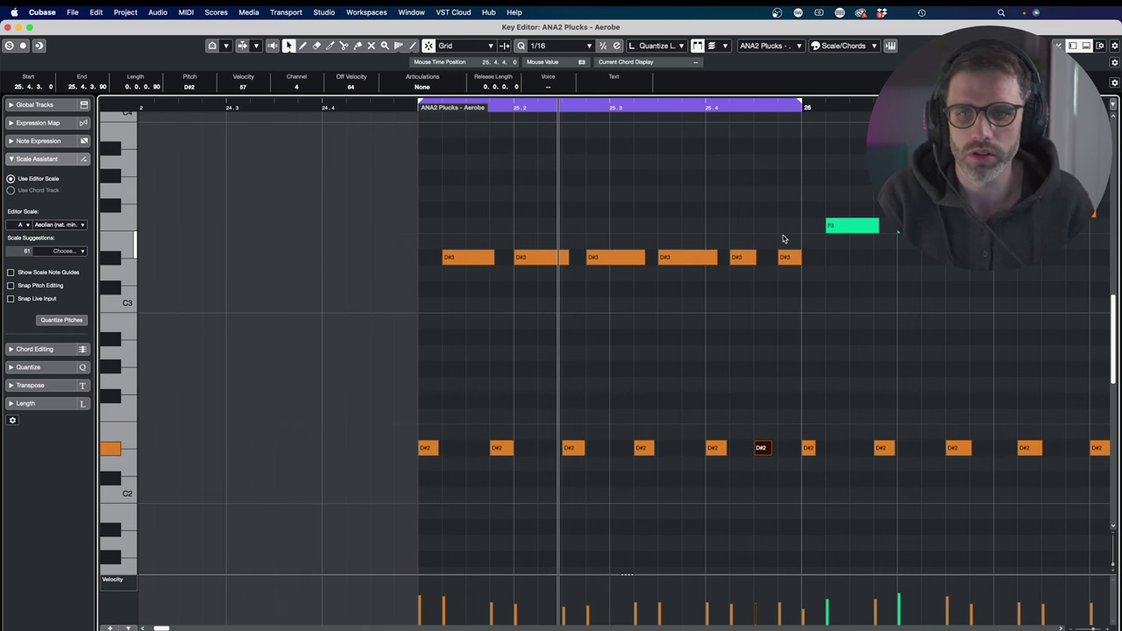
click(786, 259)
click(744, 256)
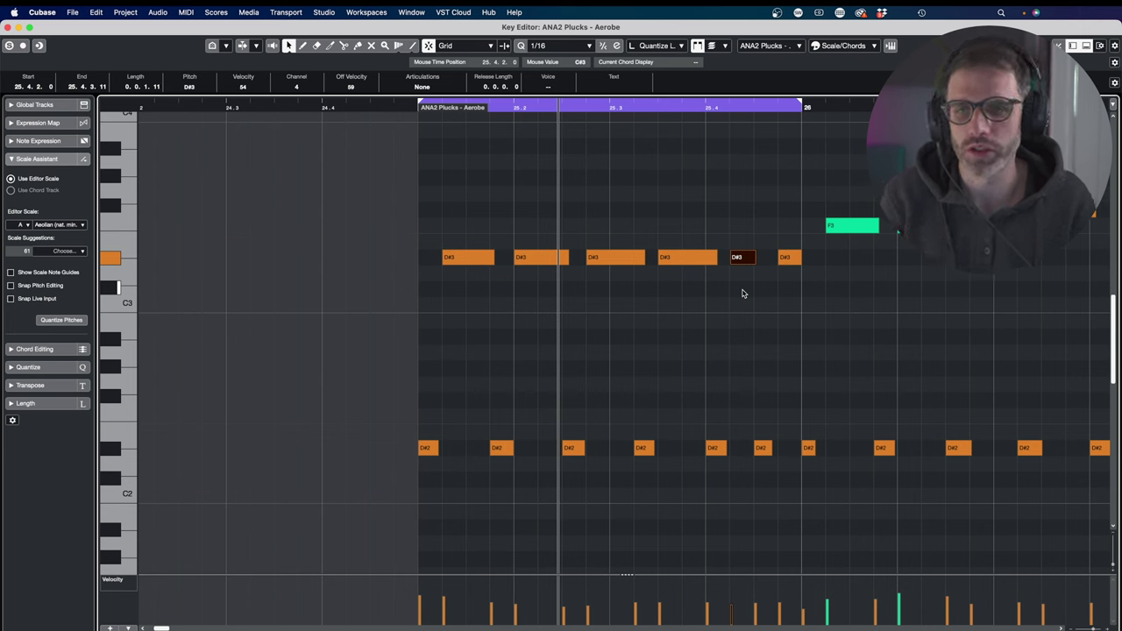
key(space)
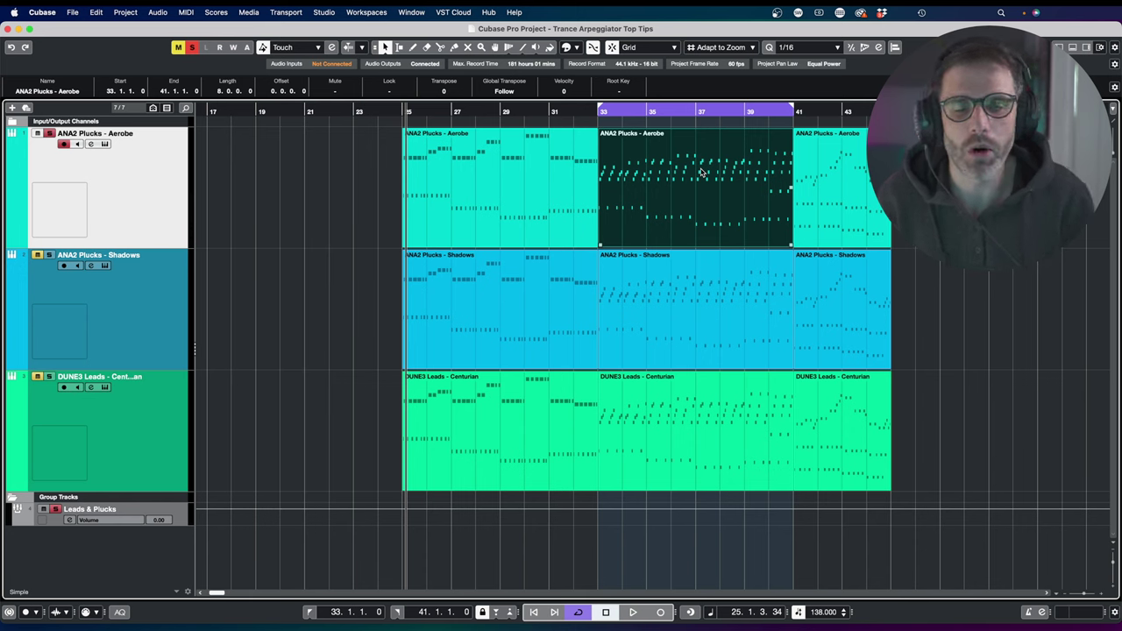
- Play the second Aerobe part looped over bars 33 to 41, and open it in the Key Editor with bar 33 looped
key(space)
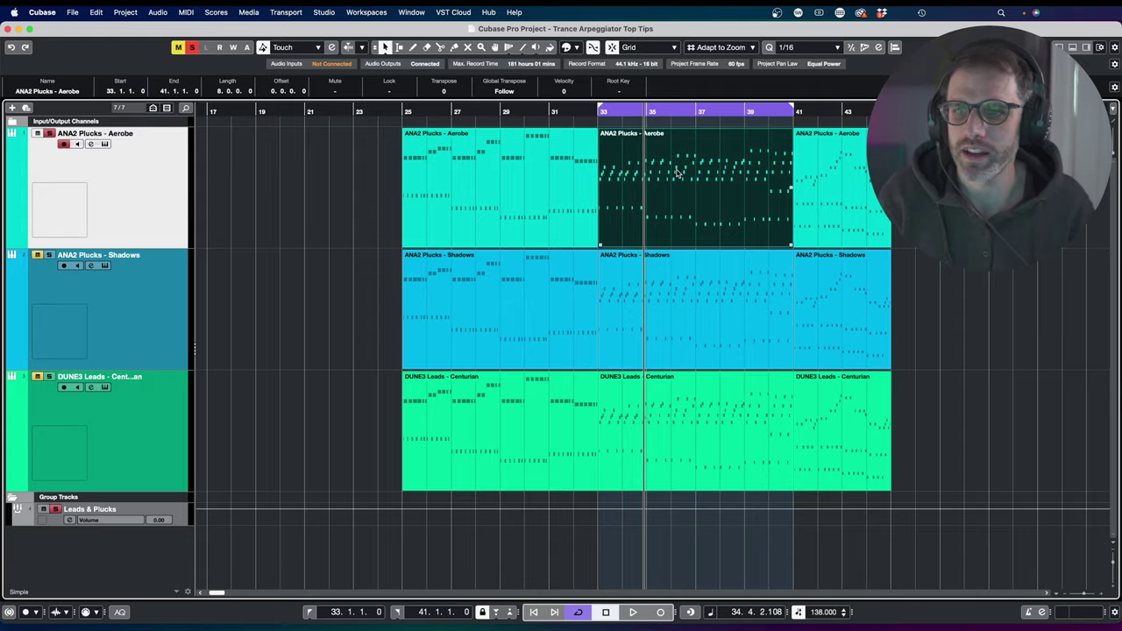
double_click(678, 173)
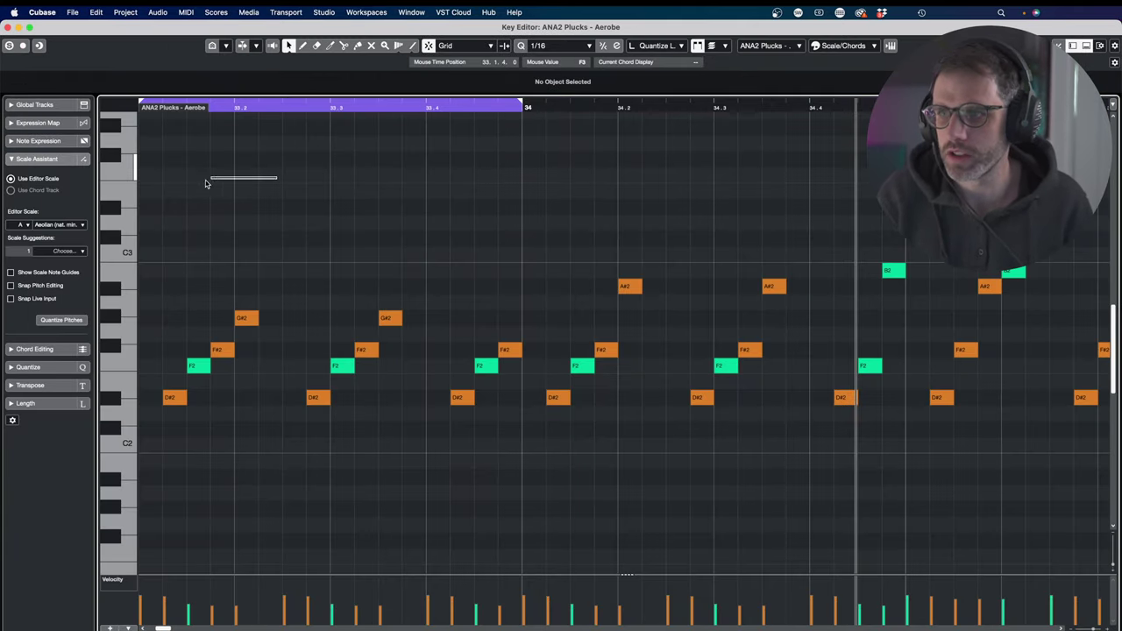
scroll(375, 211, left, 5)
scroll(376, 494, down, 3)
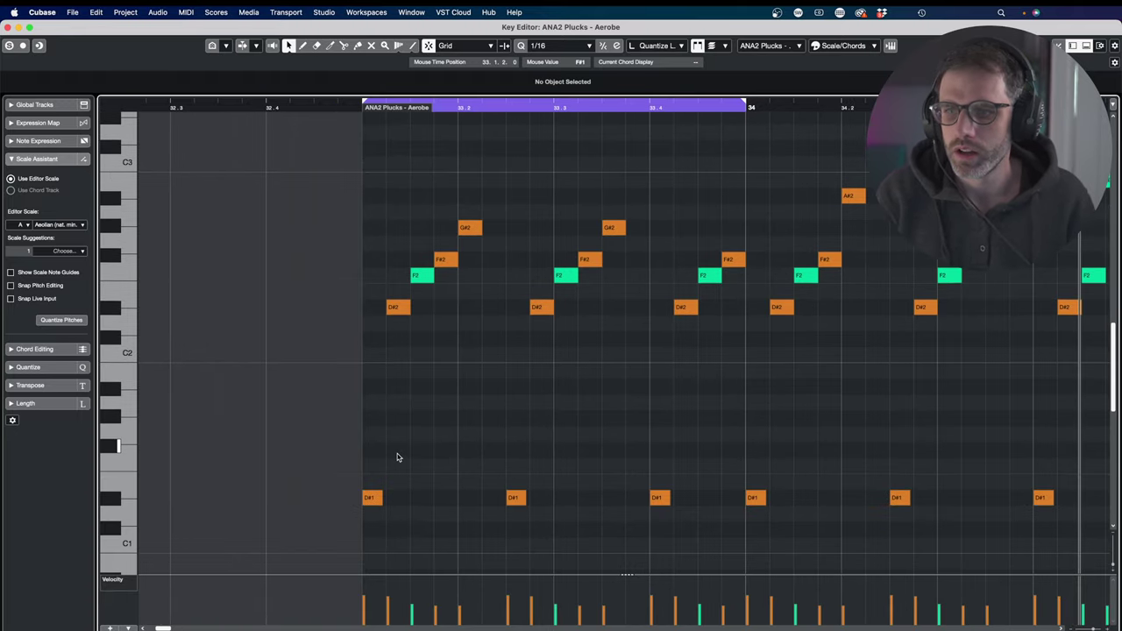
- Select the low D#1 notes of bar 33, and single out its first D#1 and the D#2 that follows
drag(341, 456, 687, 524)
drag(391, 433, 378, 538)
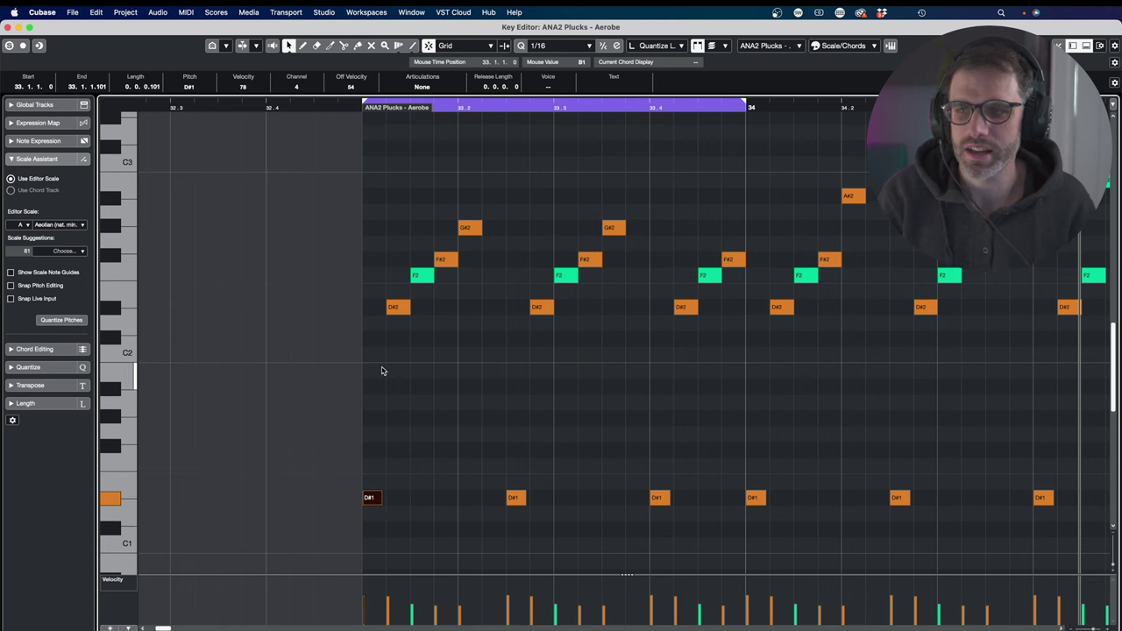
drag(383, 283, 399, 308)
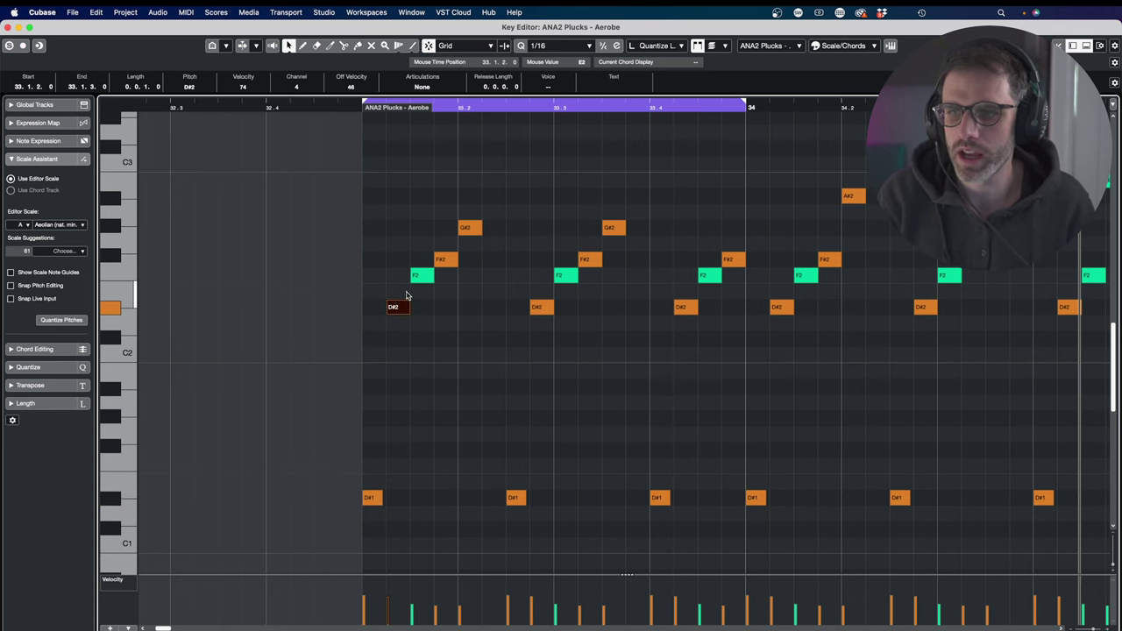
- Set the root note of the editor scale to D#
click(23, 224)
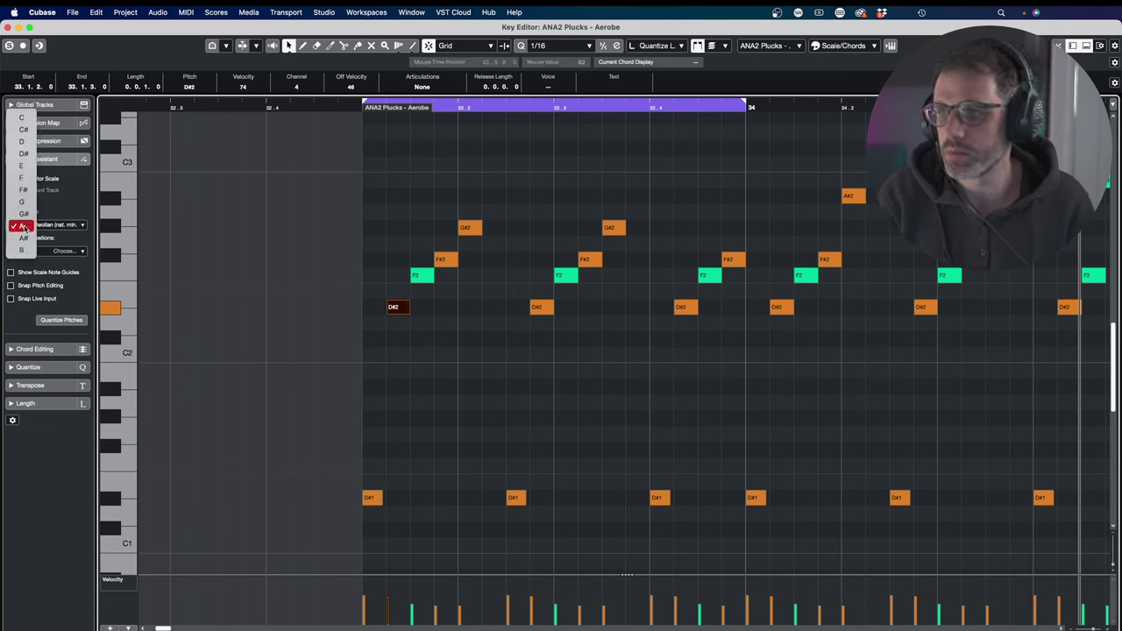
click(25, 155)
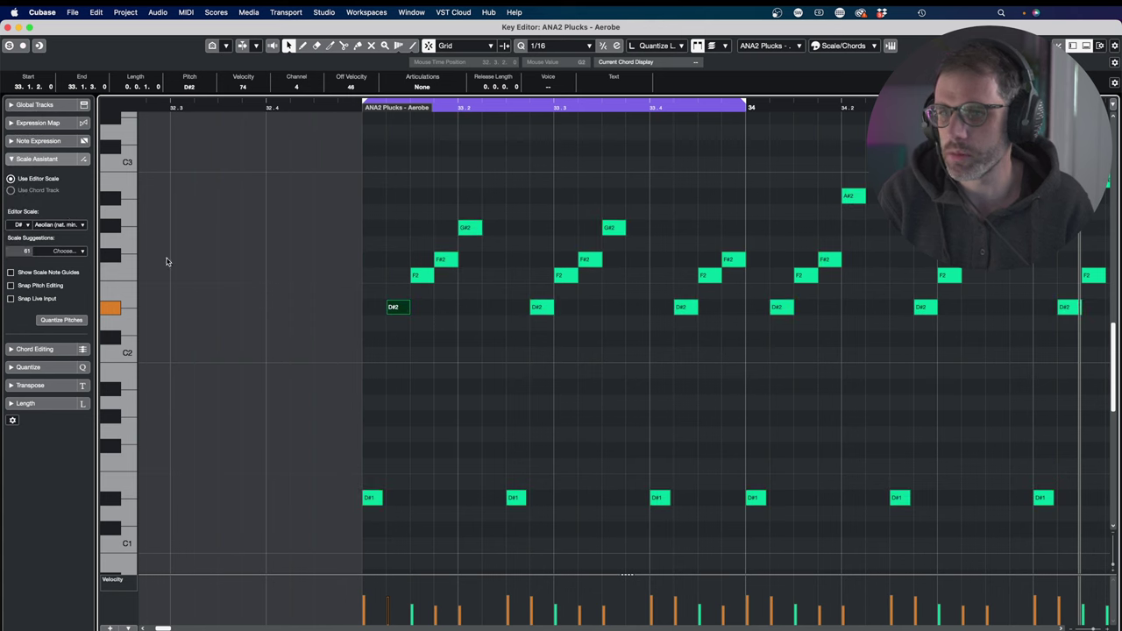
- Compare the opening D#1 of bar 33 with the D#2 an octave above by selecting them alternately
click(405, 352)
drag(384, 477, 365, 526)
click(369, 511)
drag(404, 294, 394, 334)
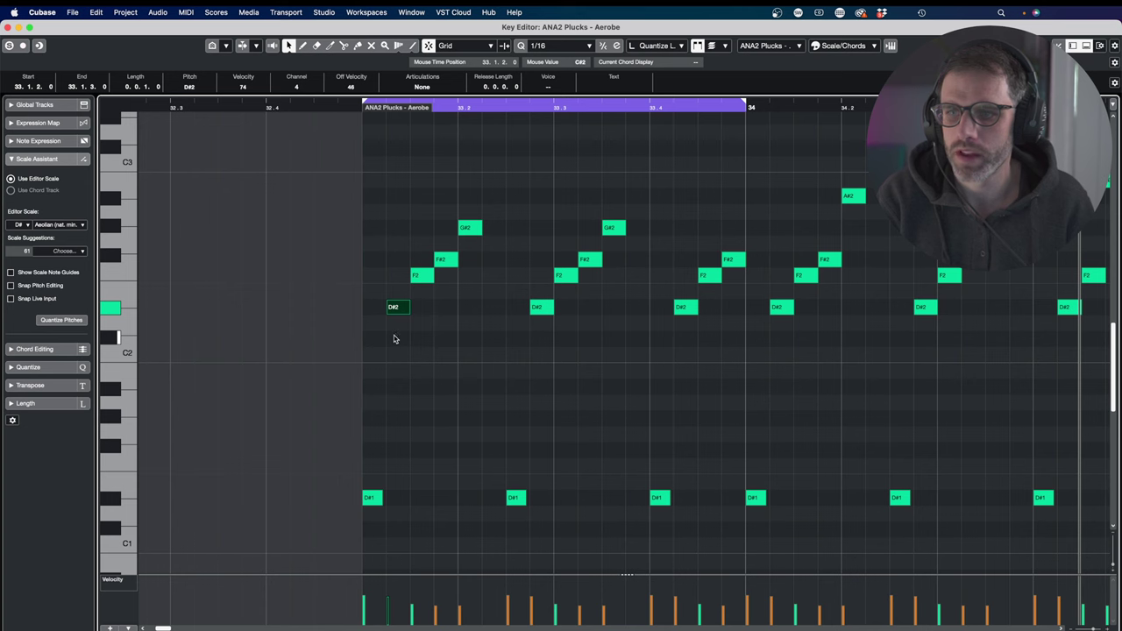
drag(376, 471, 370, 508)
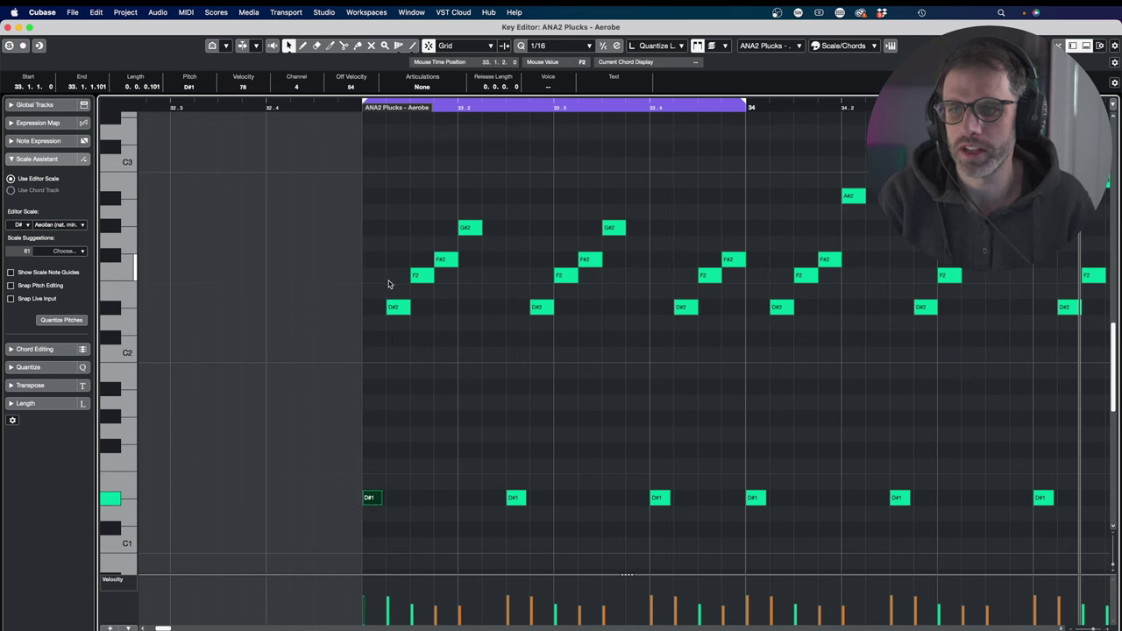
drag(389, 284, 401, 333)
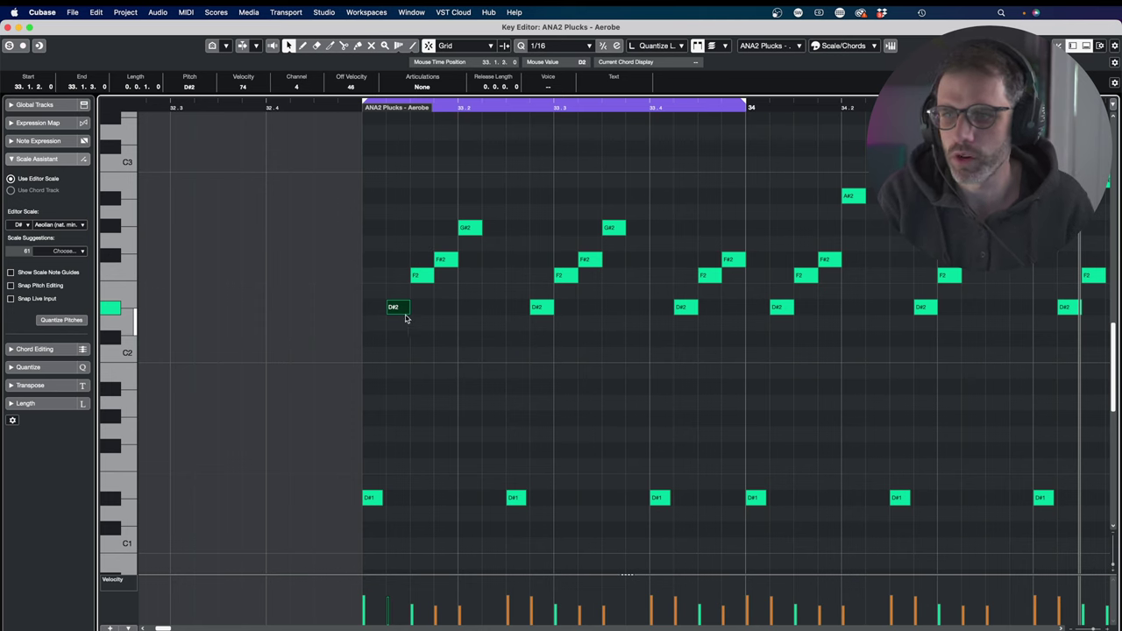
- Step through the rising notes after the first D#2 in bar 33, ending on the G#2 at 33.2
click(416, 263)
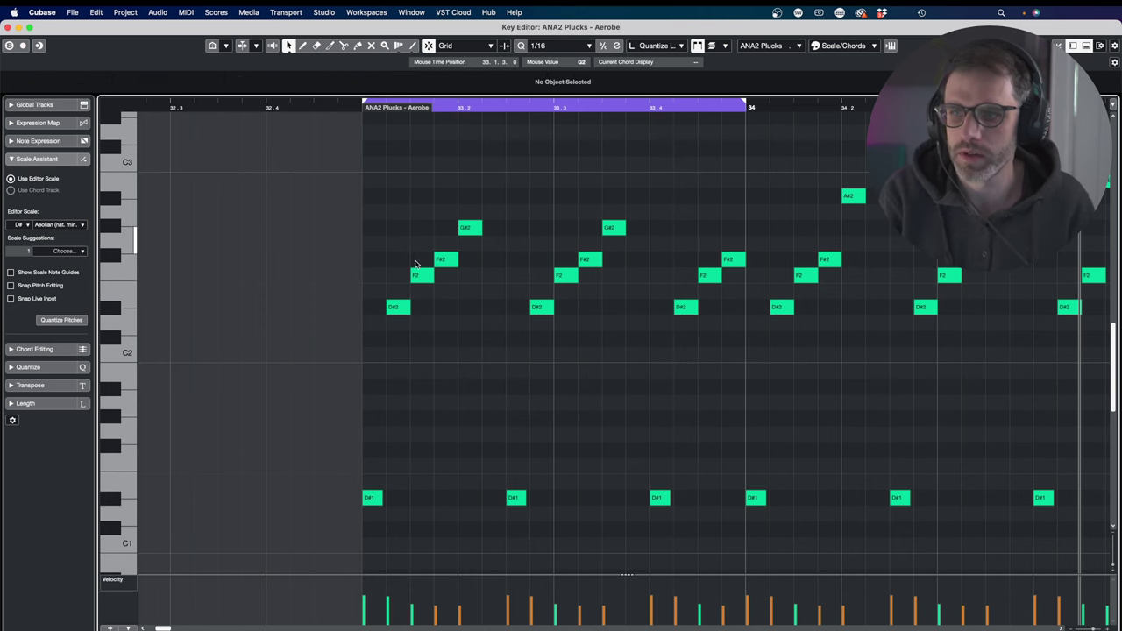
key(Right)
key(Right)
key(Right)
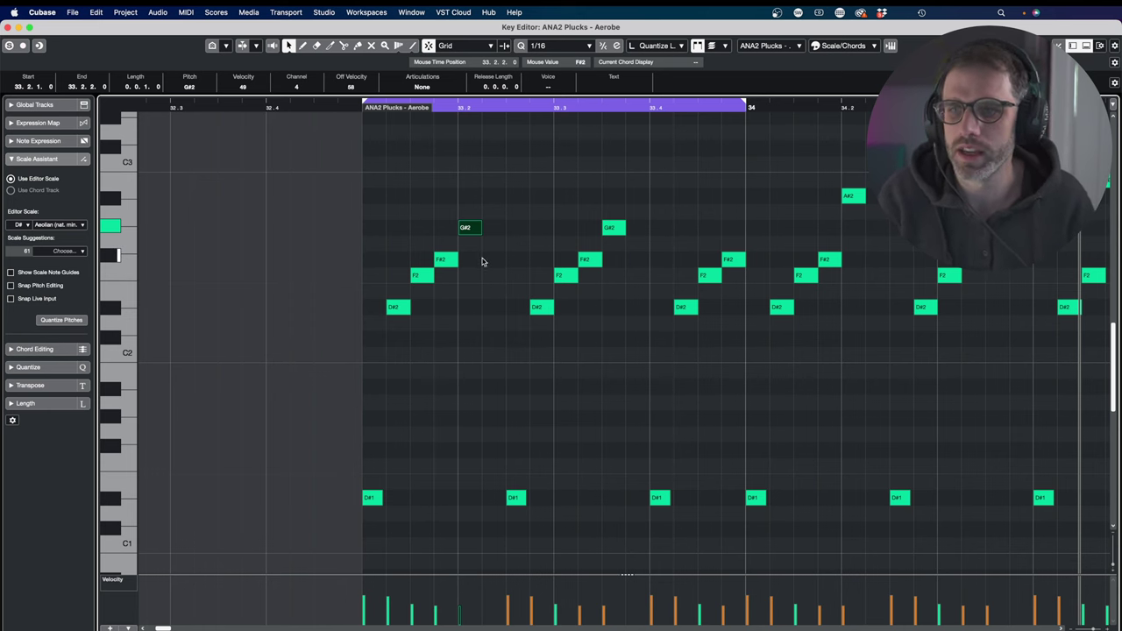
- Select the opening five-note figure of bar 33, place the playhead at 33.2, and select each D#1 bass note of the bar in turn
drag(351, 167, 465, 506)
click(458, 107)
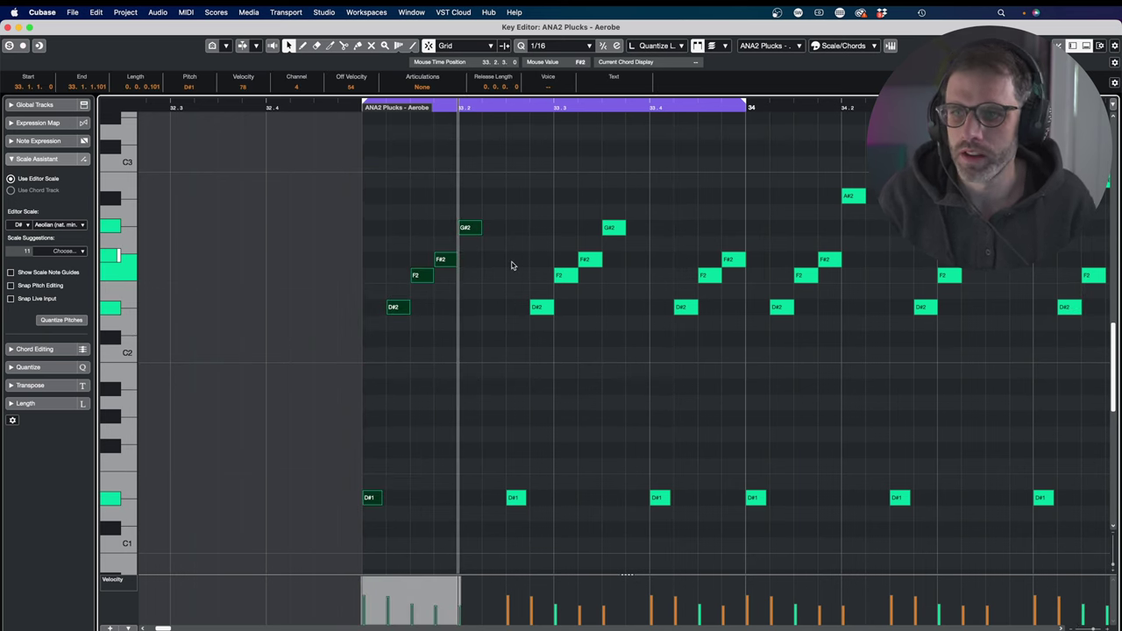
drag(505, 465, 526, 520)
drag(361, 468, 400, 566)
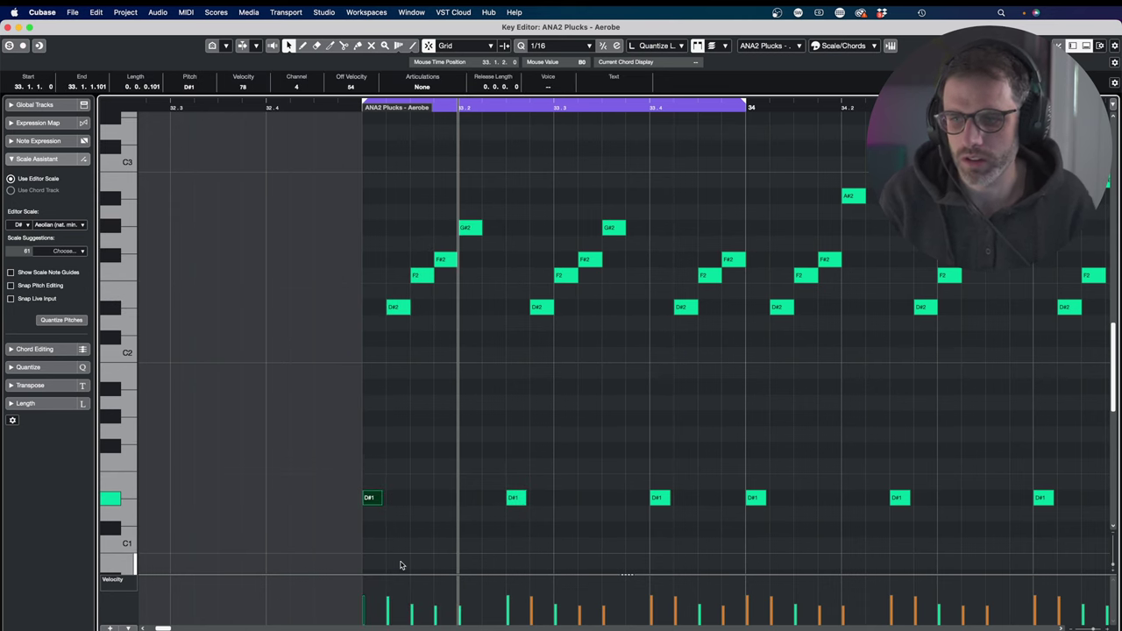
drag(489, 462, 547, 521)
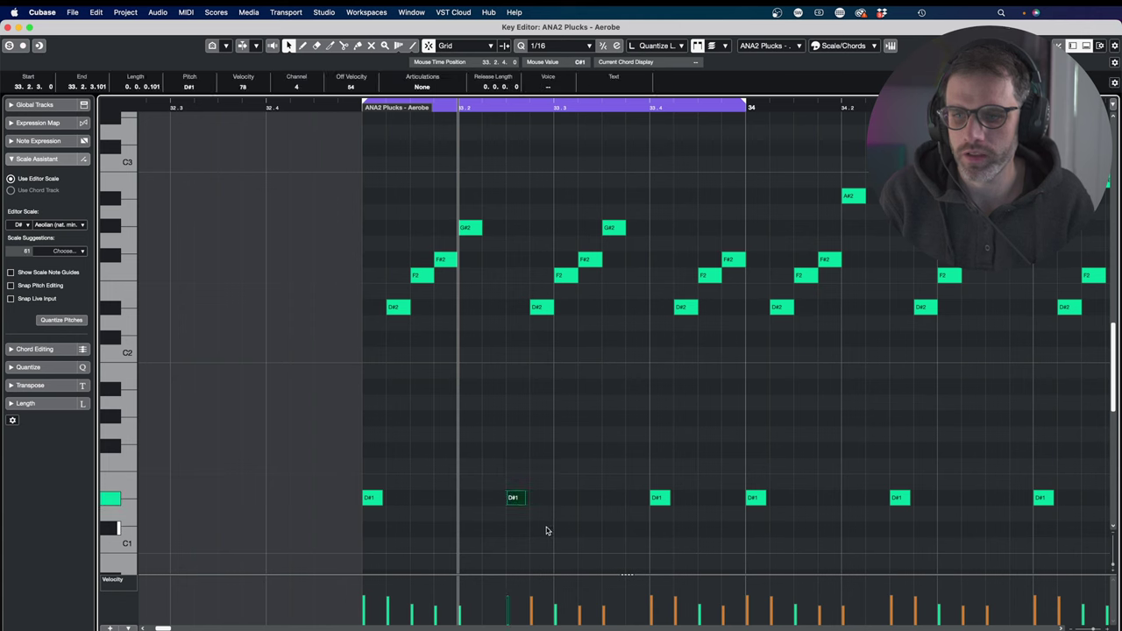
drag(634, 476, 662, 518)
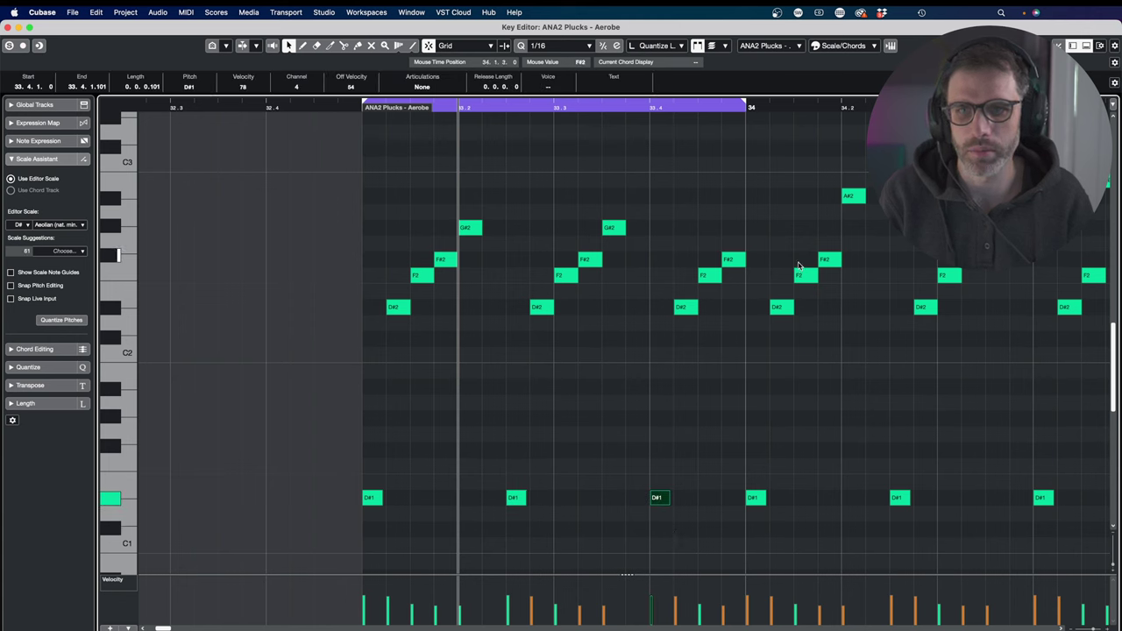
- Select the last F#2 of bar 33, inspect the second G#2, and play the bar 33 loop with no notes selected
click(733, 259)
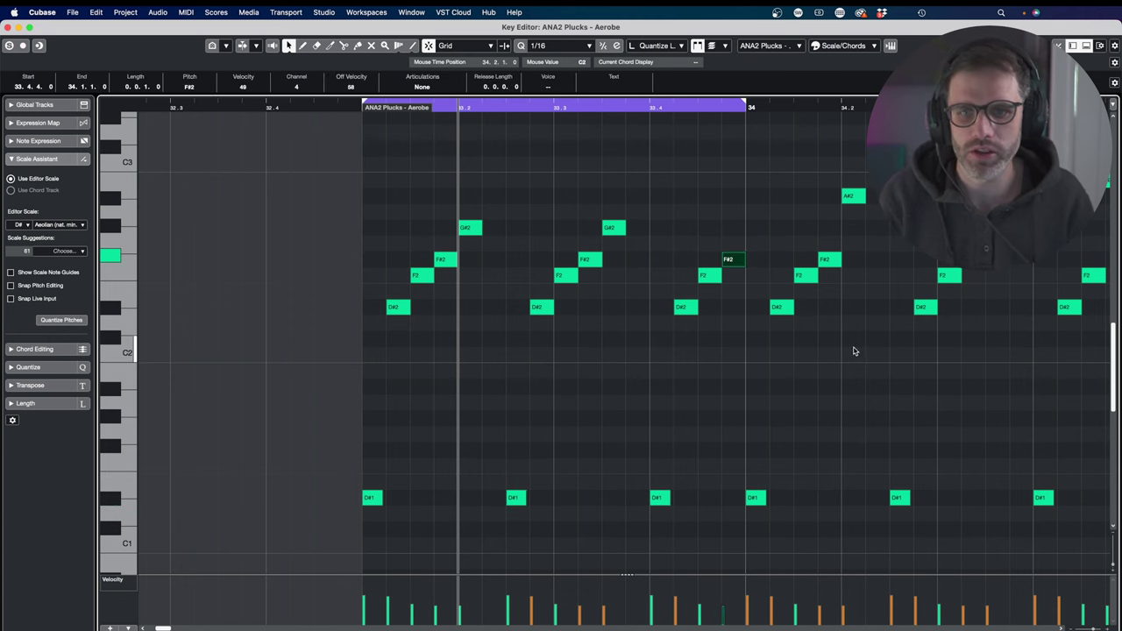
click(616, 227)
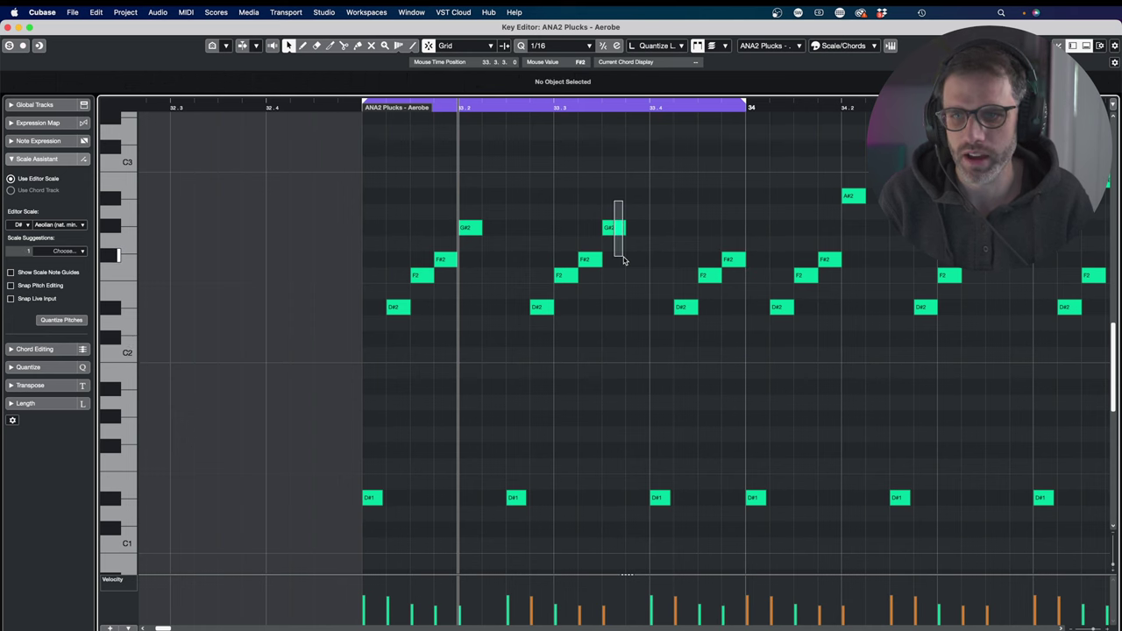
click(754, 223)
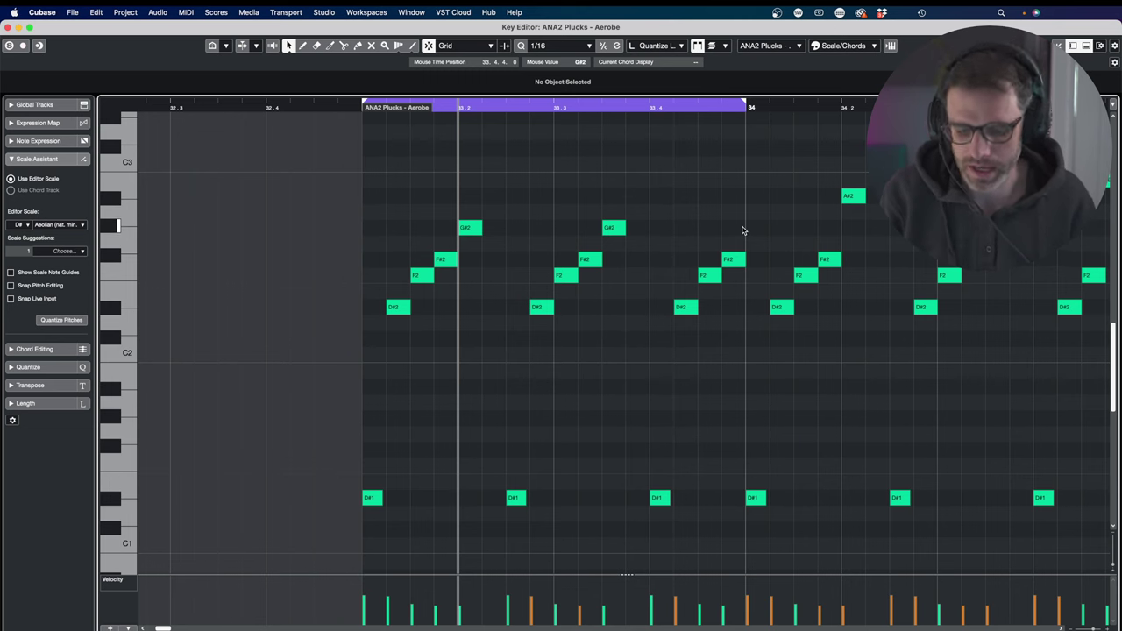
key(space)
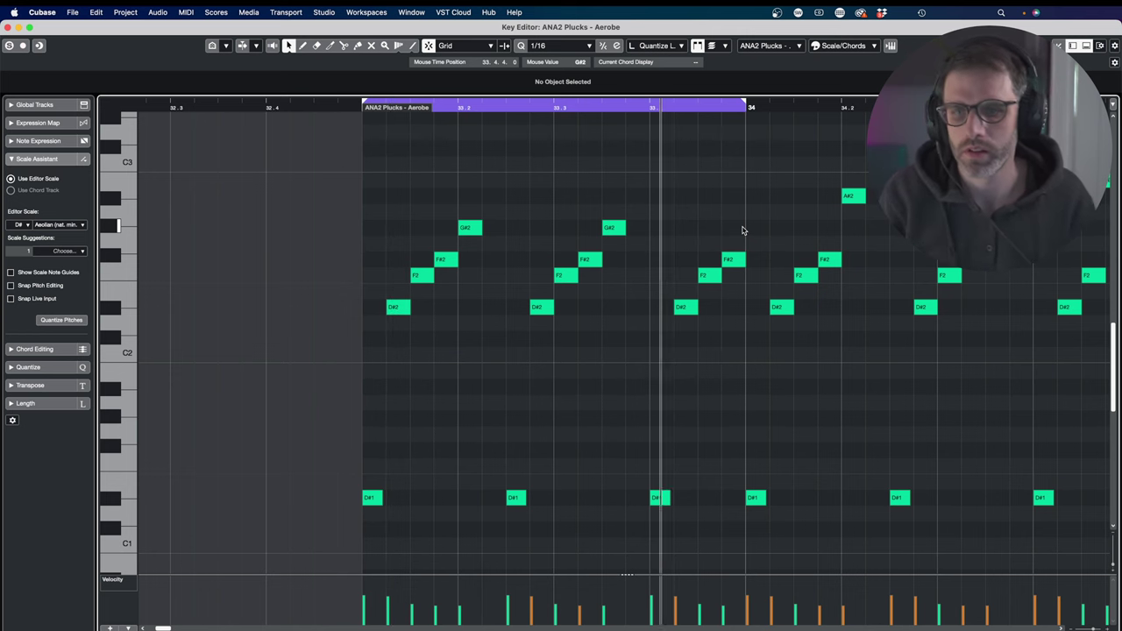
key(space)
- Set the loop to the Aerobe part spanning bars 41 to 45 and play it
click(824, 186)
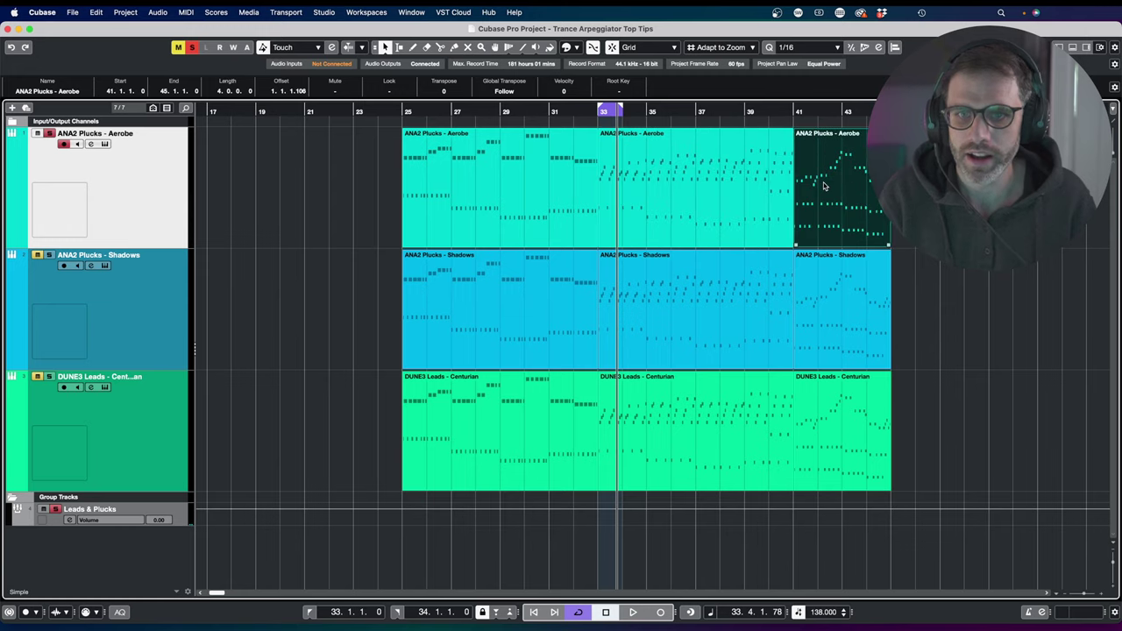
key(p)
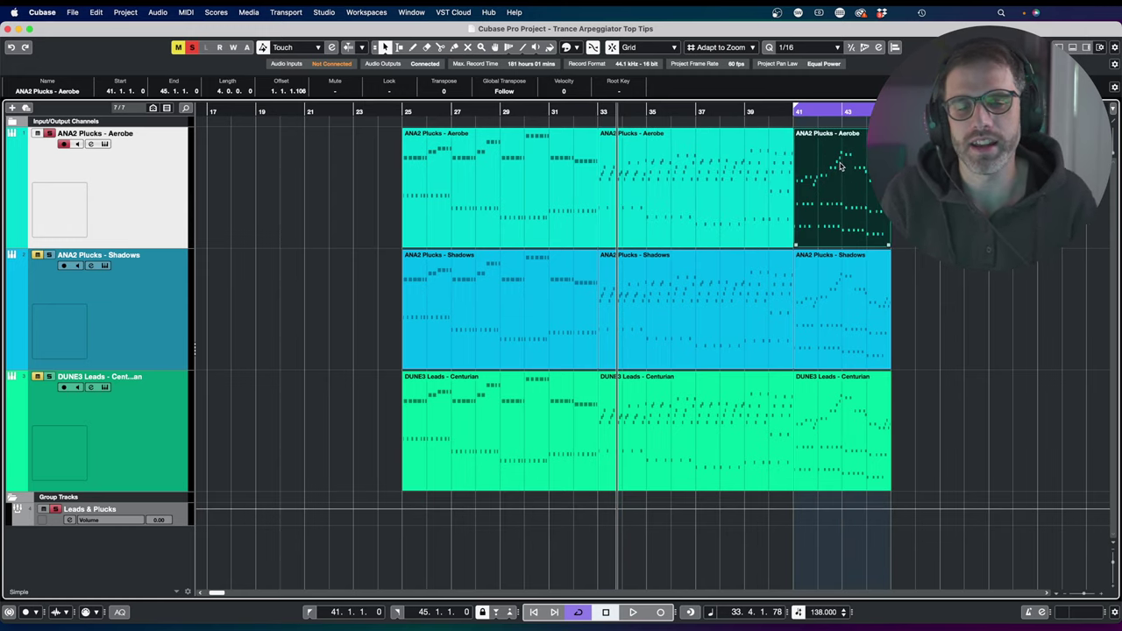
key(space)
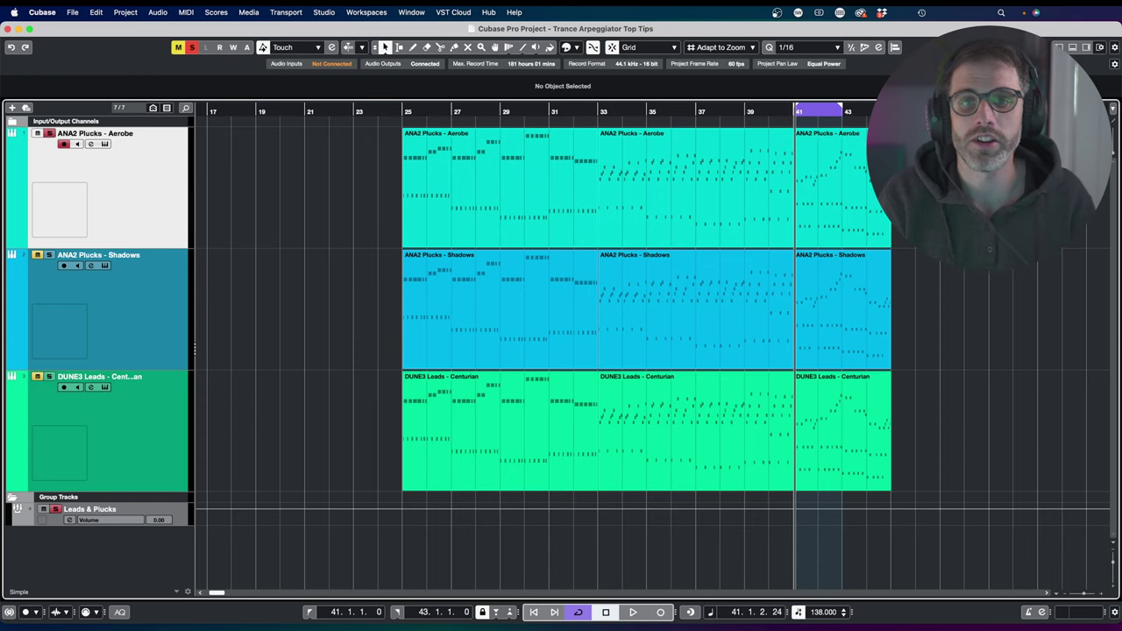
- Select the DUNE3 Leads track and play the first Aerobe part in solo, looping bars 25 to 33
click(526, 190)
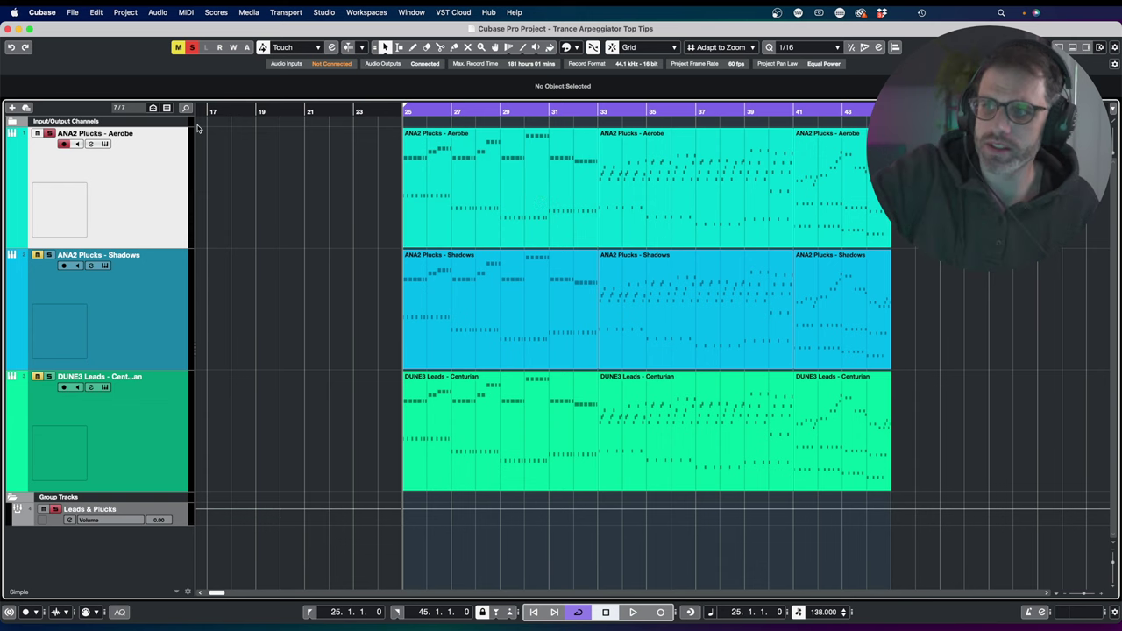
click(50, 134)
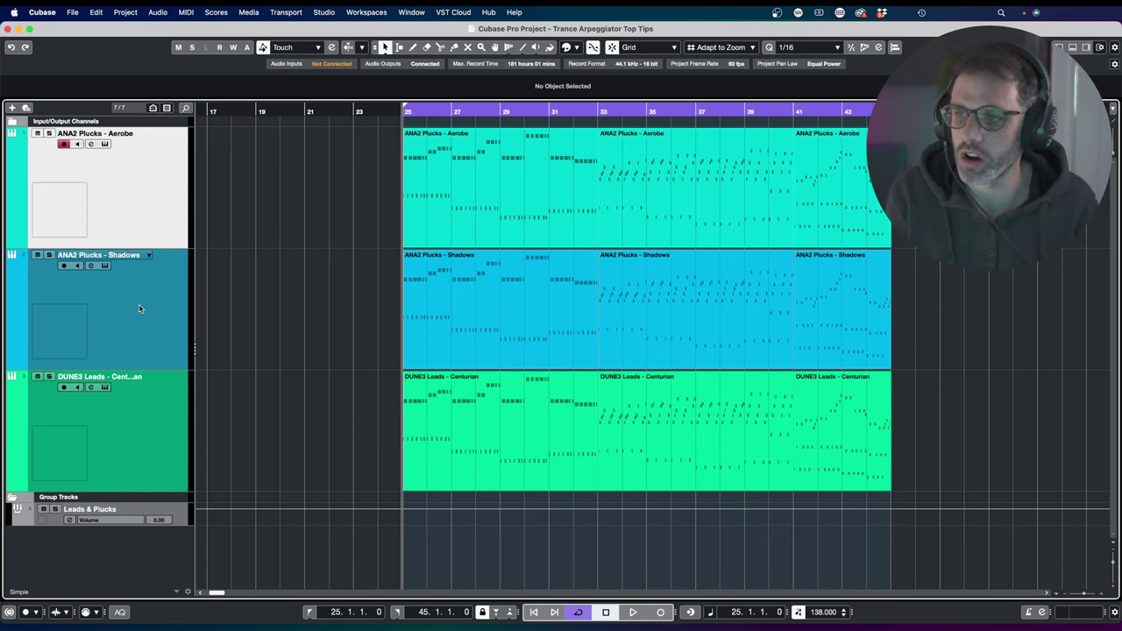
click(147, 418)
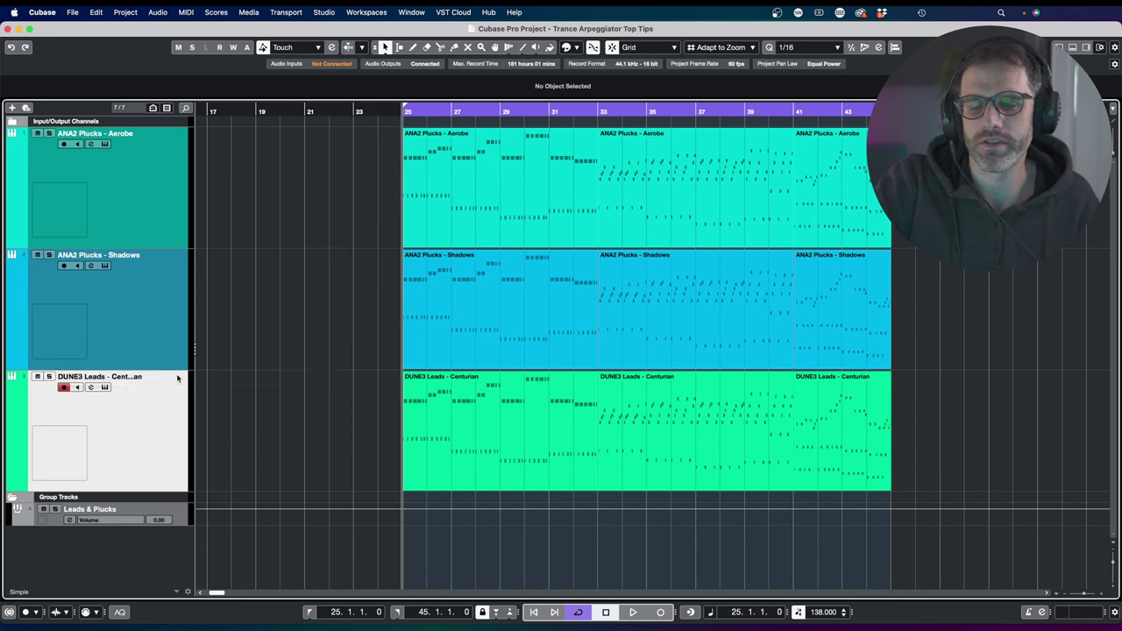
click(49, 133)
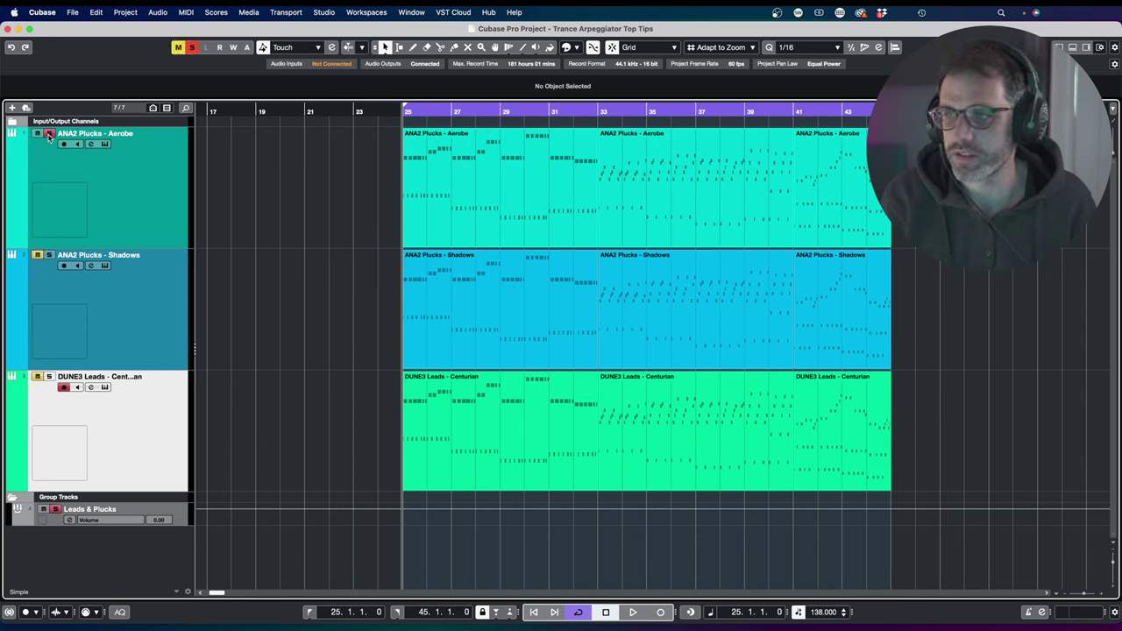
key(space)
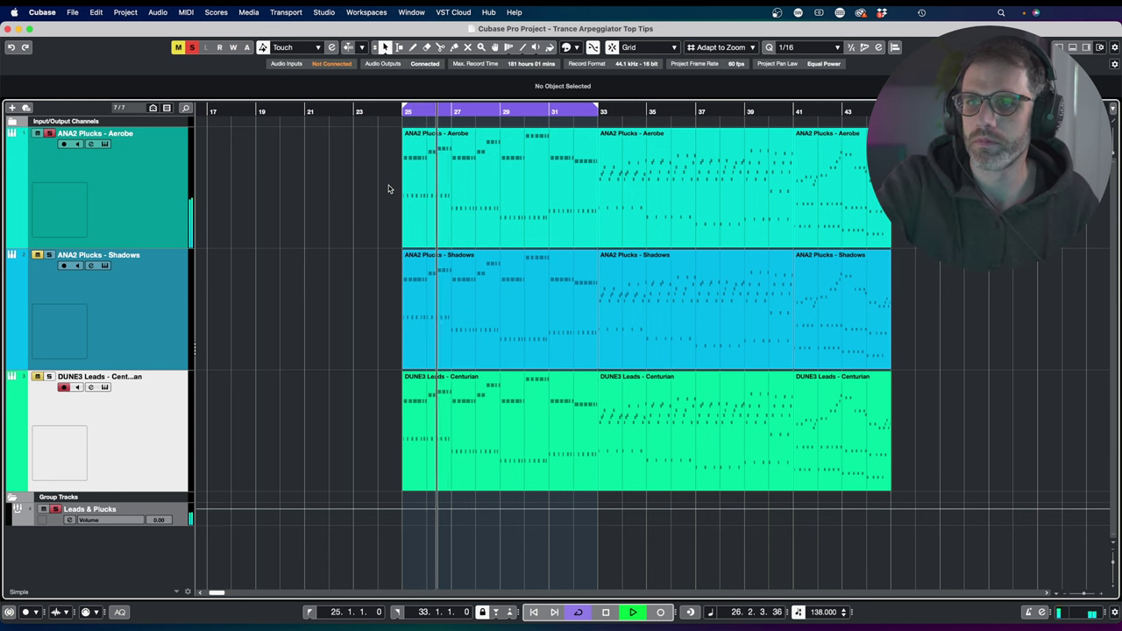
- Record-enable the Aerobe and Shadows tracks alongside DUNE3 Leads, and stop playback
click(63, 144)
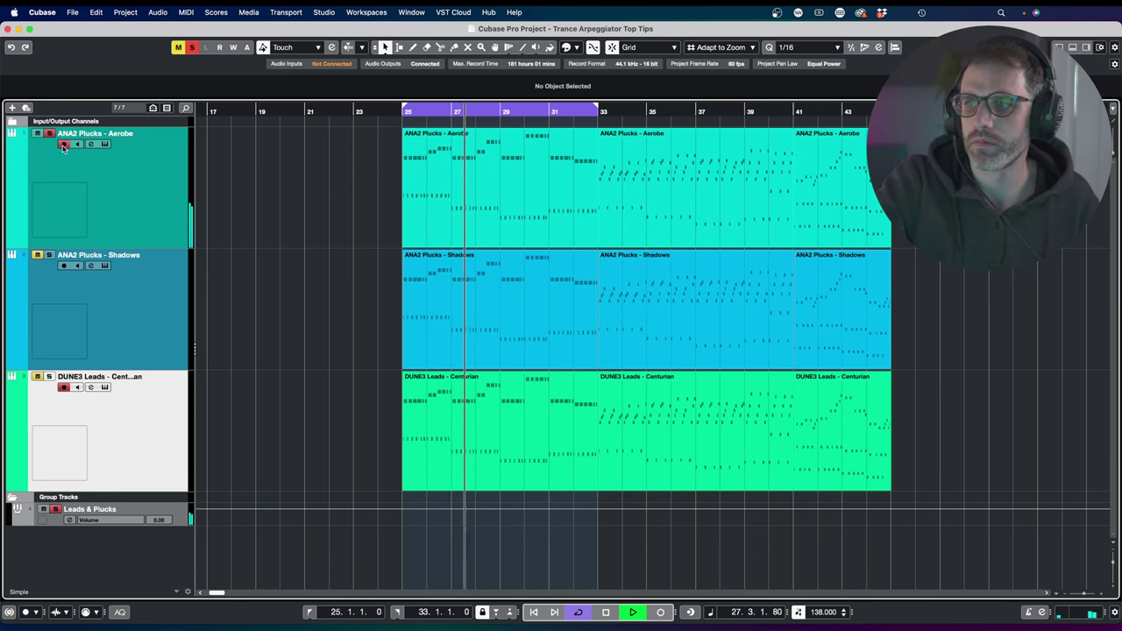
click(63, 264)
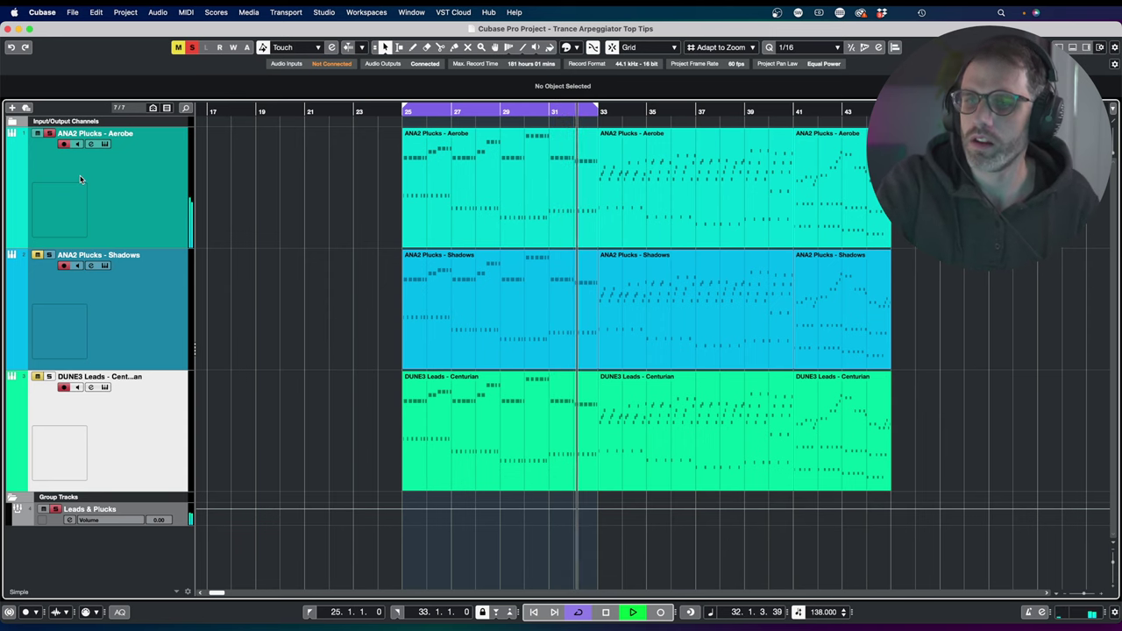
key(space)
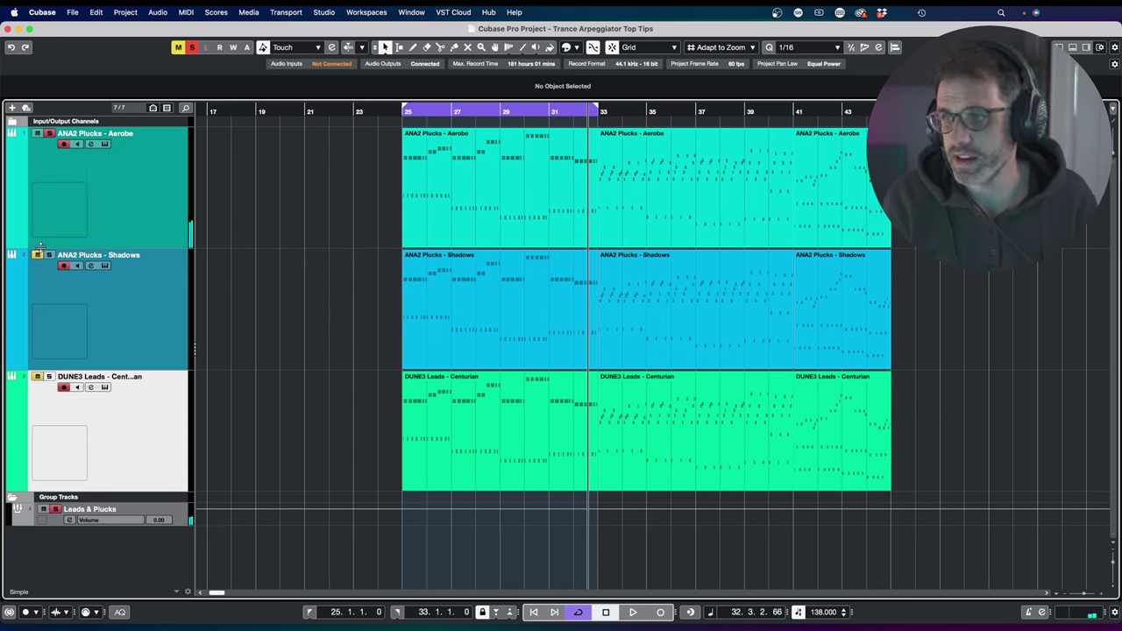
- Audition the Shadows track and the DUNE3 Leads track in solo, one after the other, over bars 25 to 33
click(48, 133)
key(space)
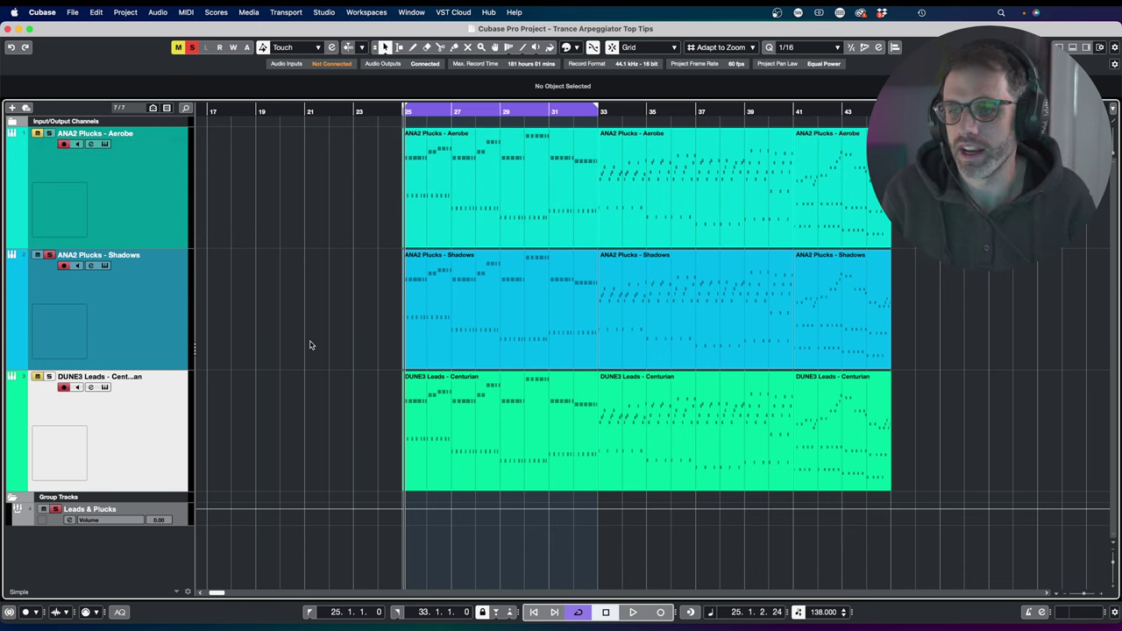
click(49, 377)
key(space)
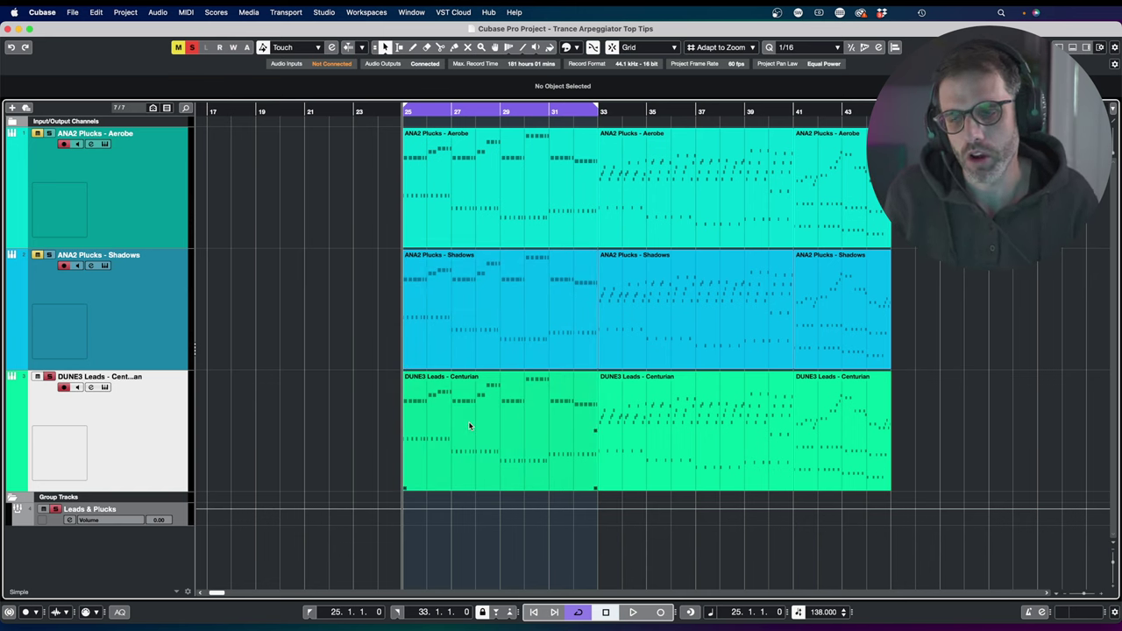
key(space)
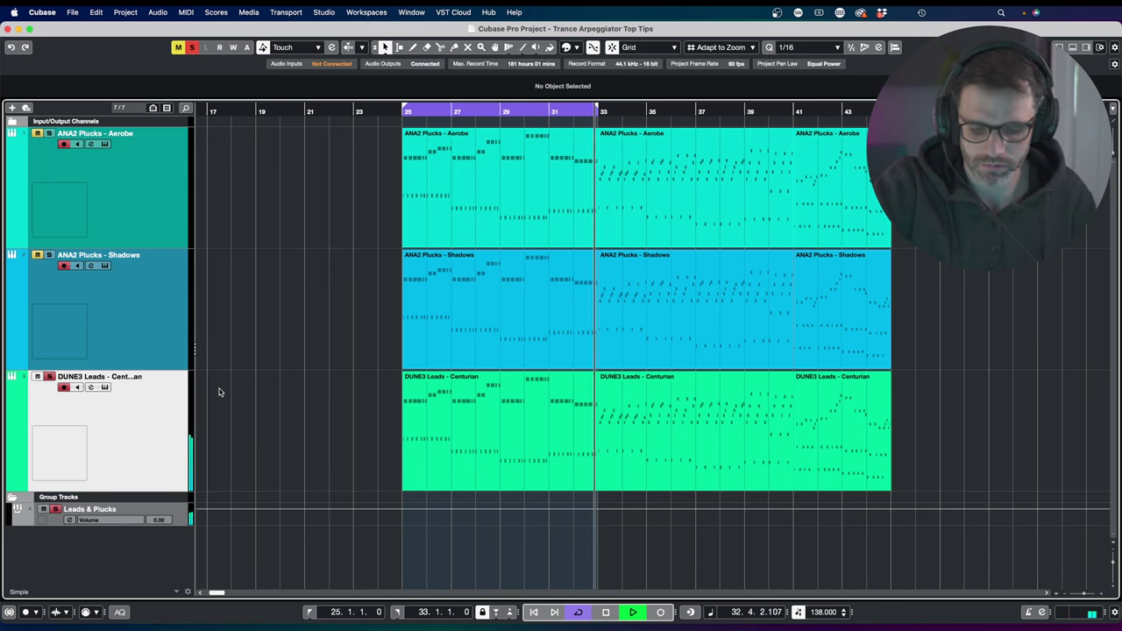
key(space)
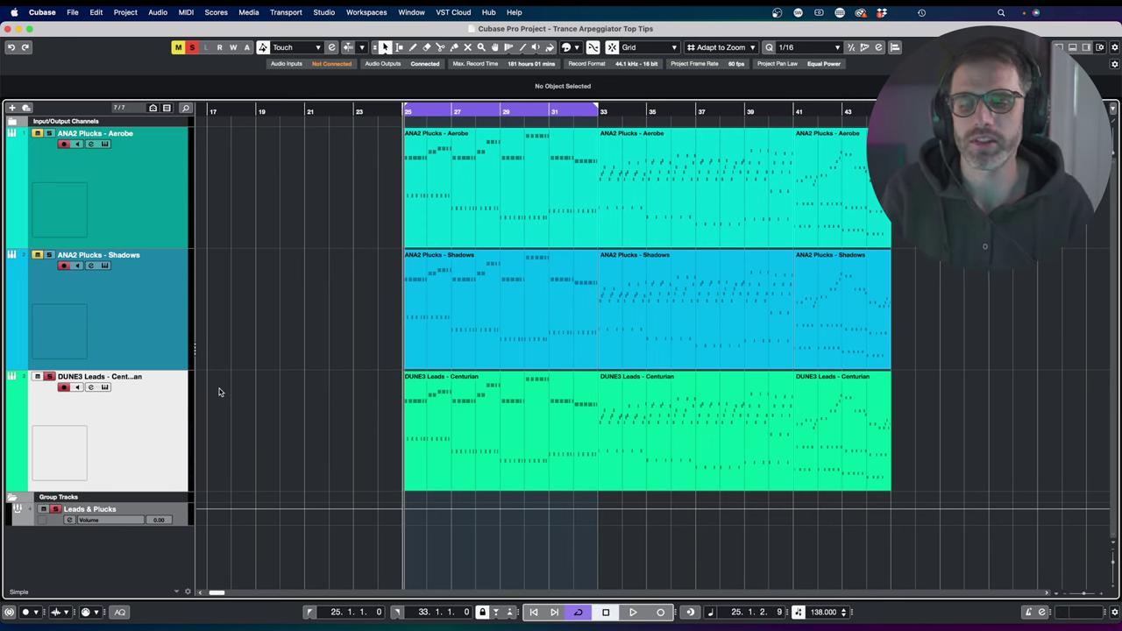
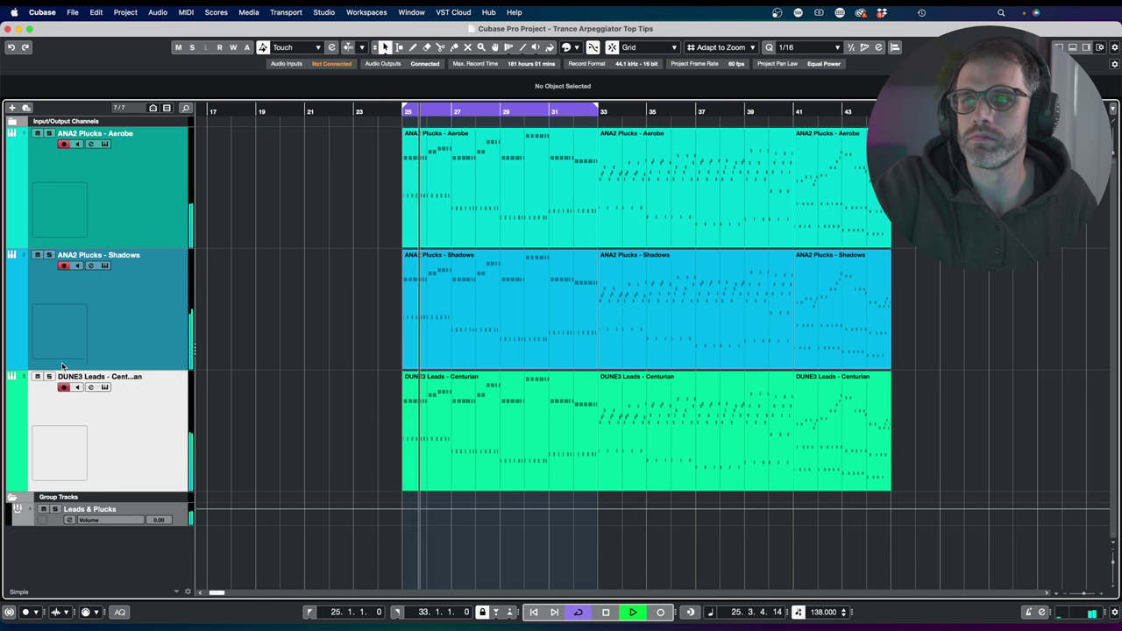
- While all three layers play over bars 25 to 33, mute and unmute Aerobe, Shadows and DUNE3 Leads in turn
mouse_move(4, 281)
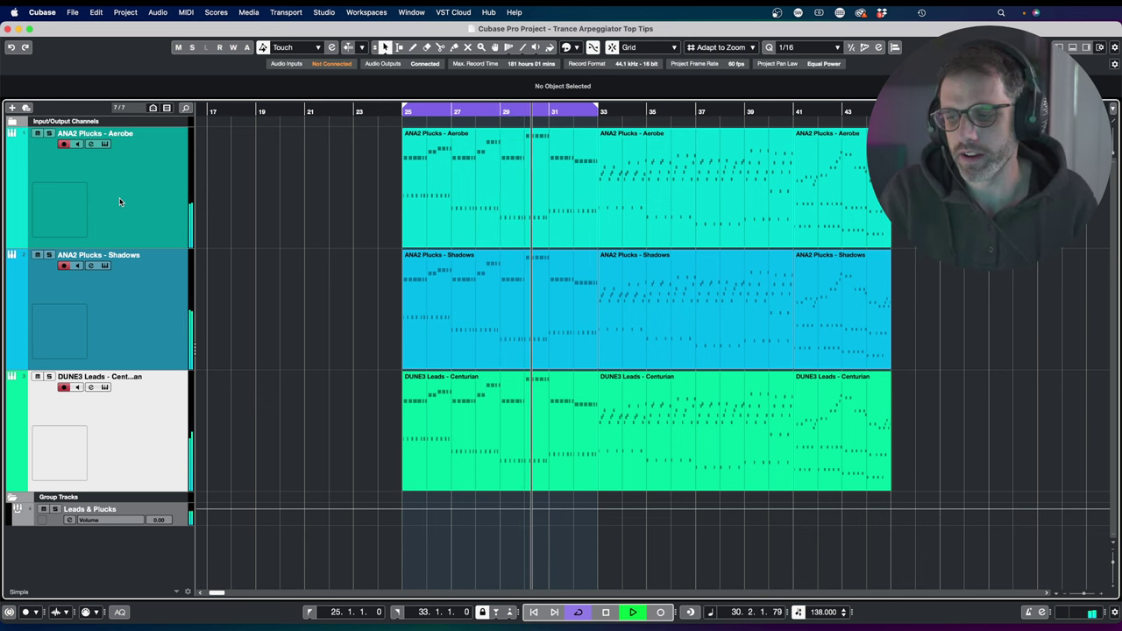
click(37, 133)
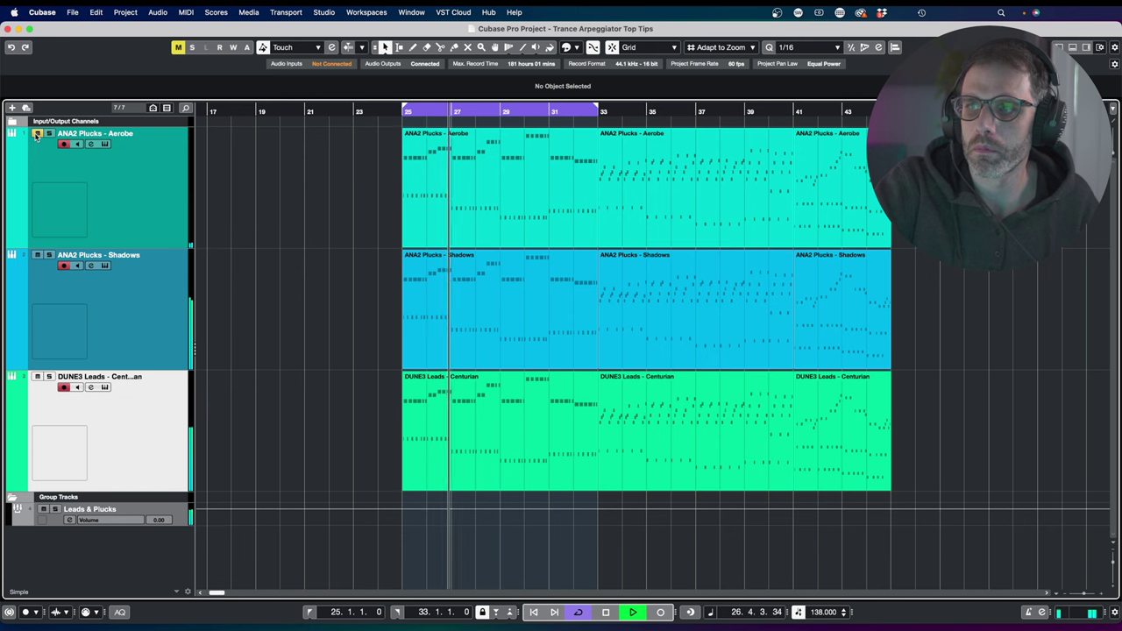
click(37, 133)
click(37, 255)
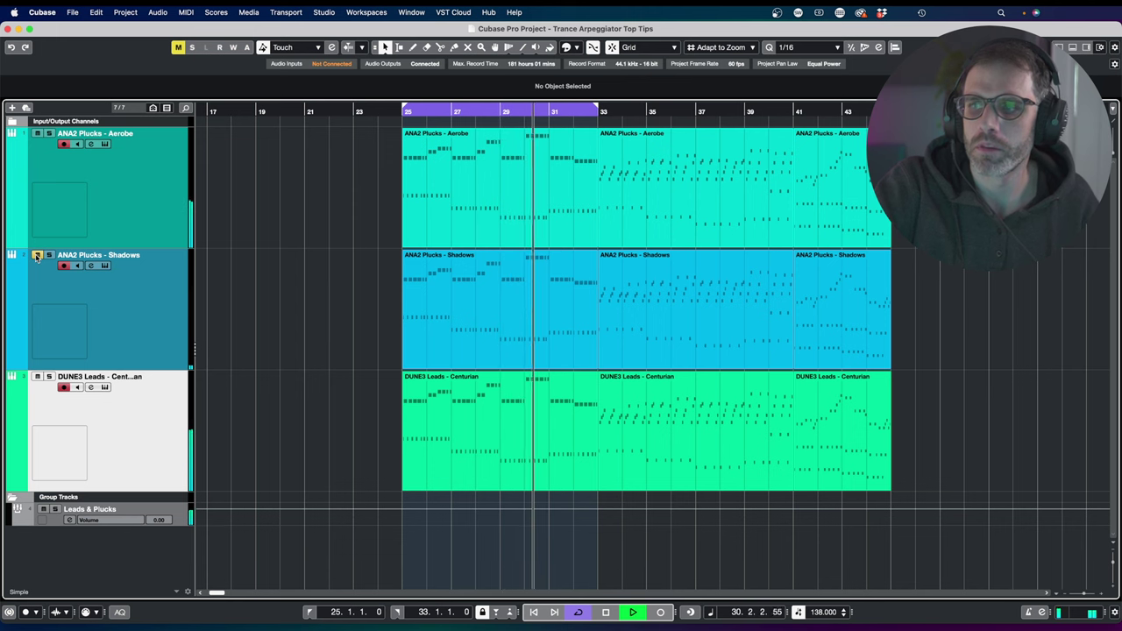
click(36, 255)
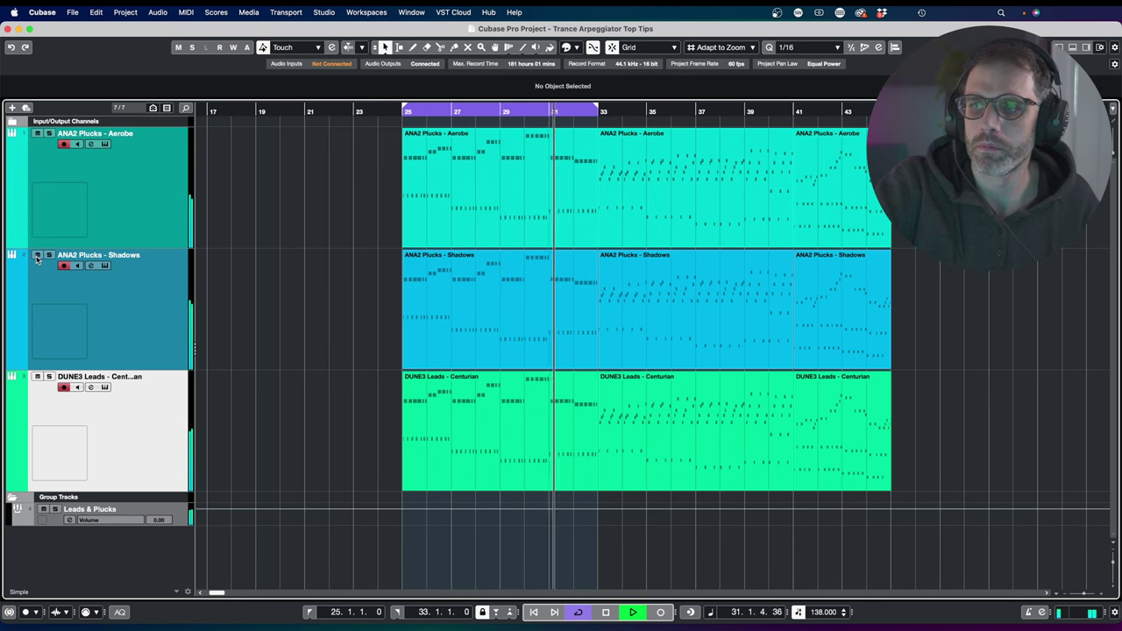
click(37, 377)
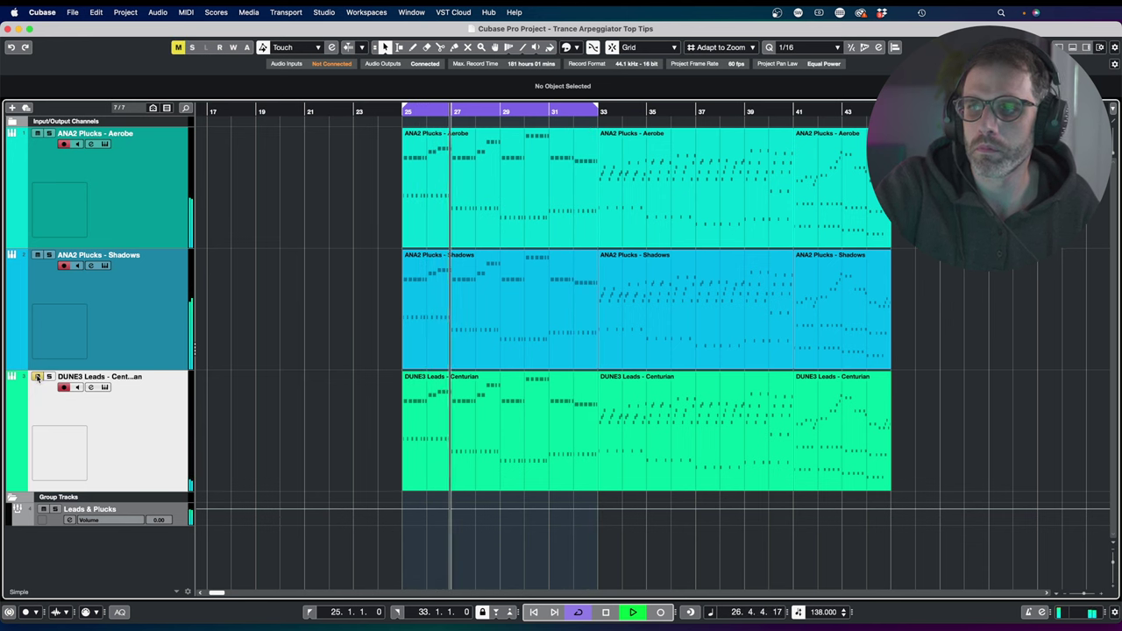
click(36, 377)
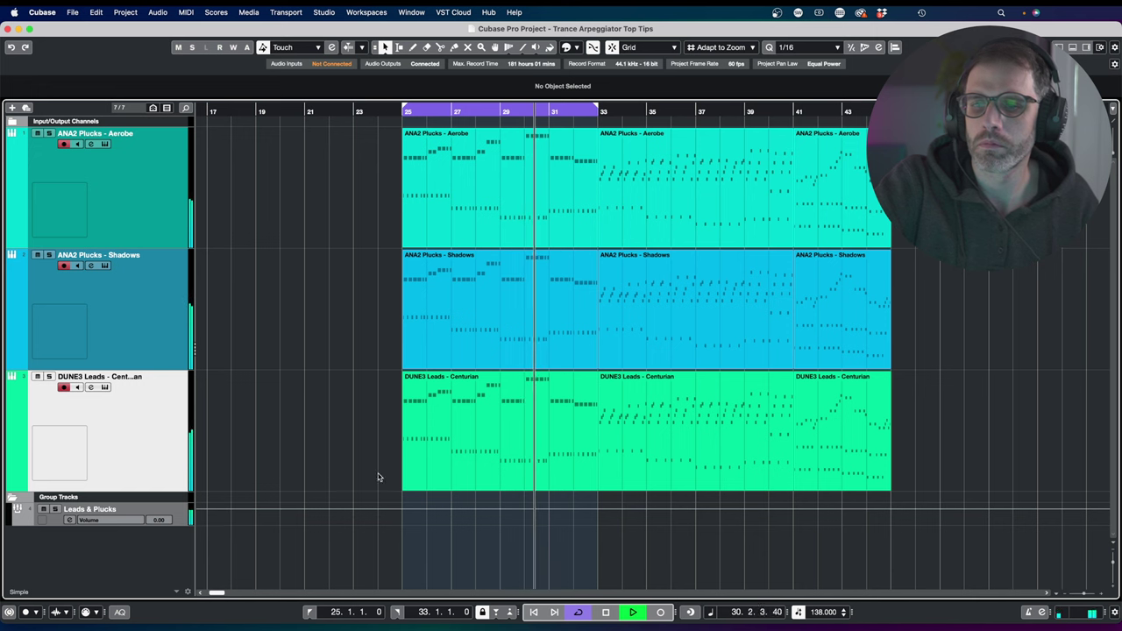
- Select the parts spanning bars 33 to 41 on all three tracks and set the playback loop to them
drag(685, 561, 688, 221)
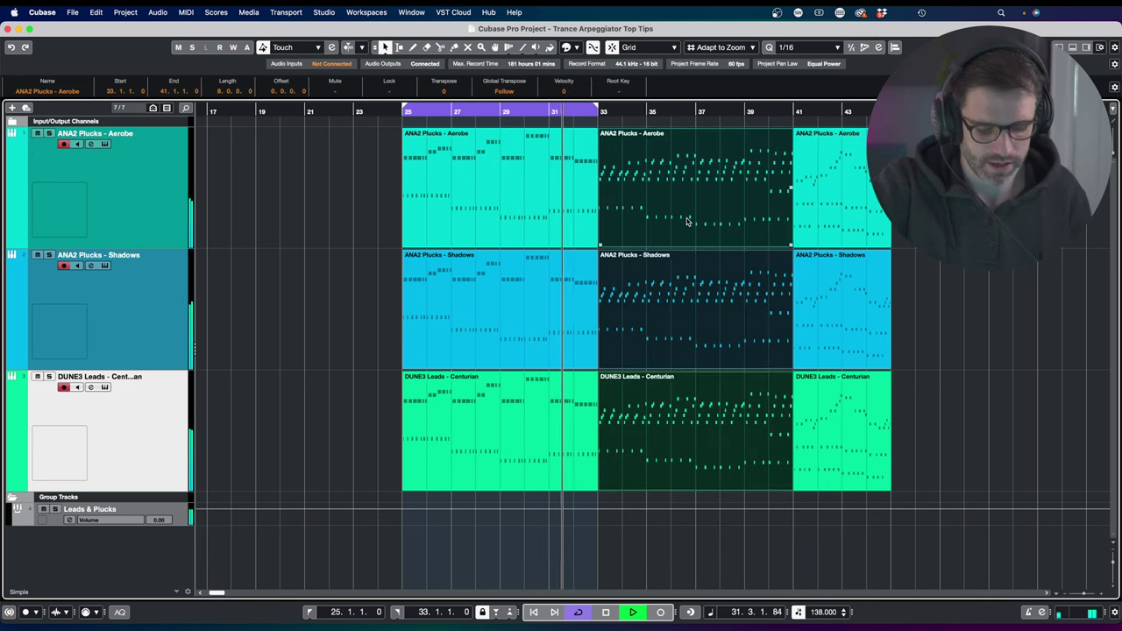
key(p)
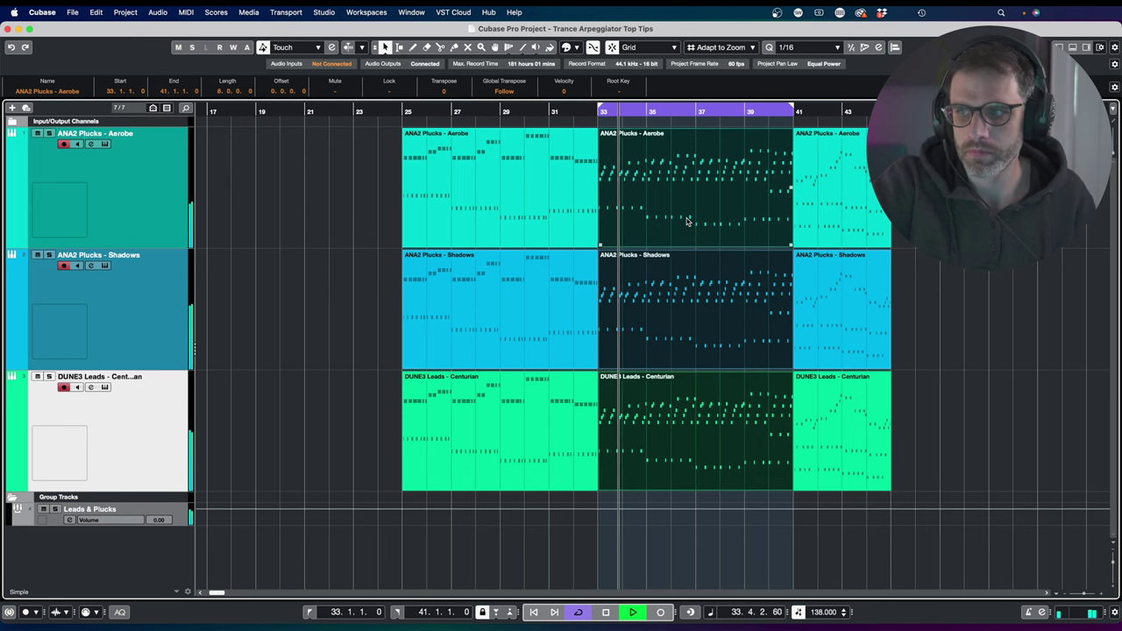
shift+click(491, 271)
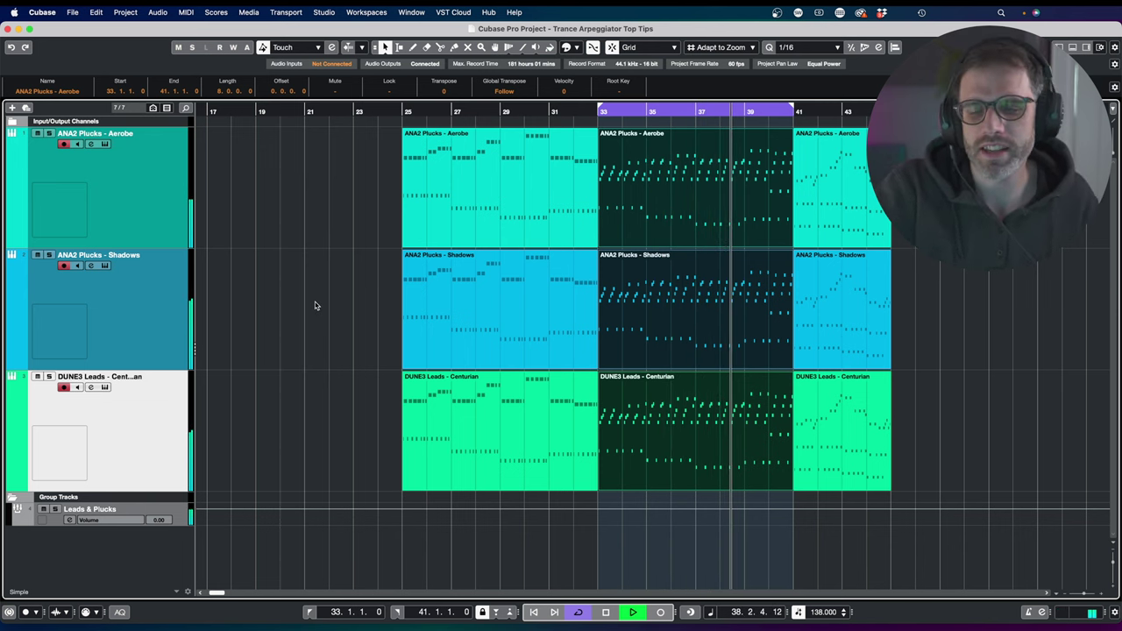
- Mute and unmute Shadows, Aerobe and DUNE3 Leads in turn during the bars 33 to 41 loop, and stop playback
click(36, 255)
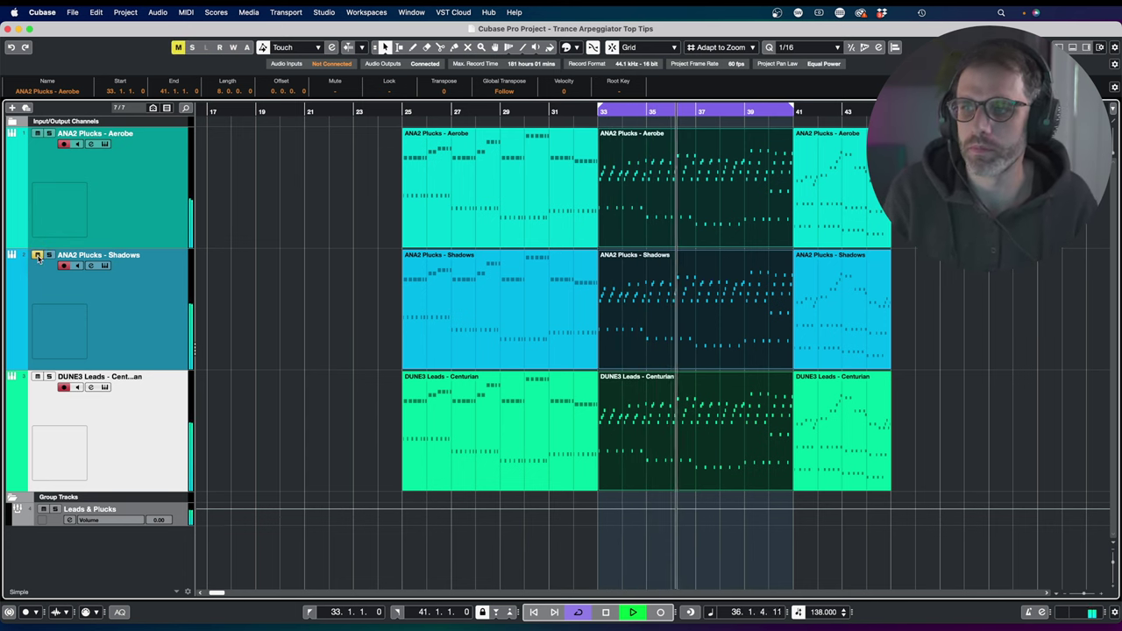
click(36, 255)
click(38, 133)
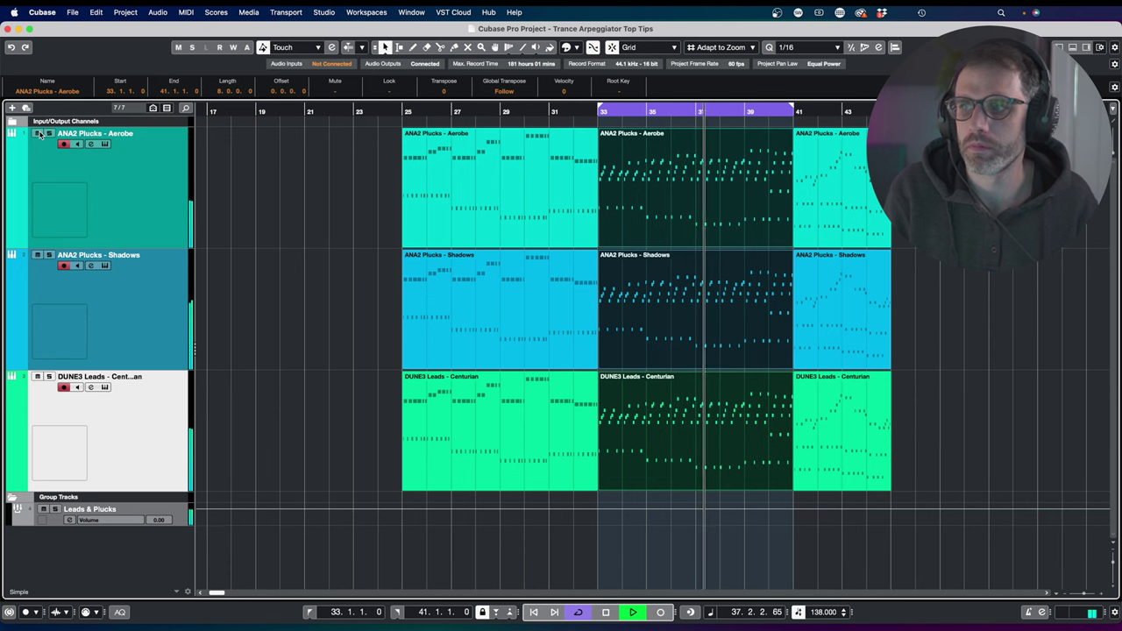
click(37, 133)
click(38, 376)
click(38, 376)
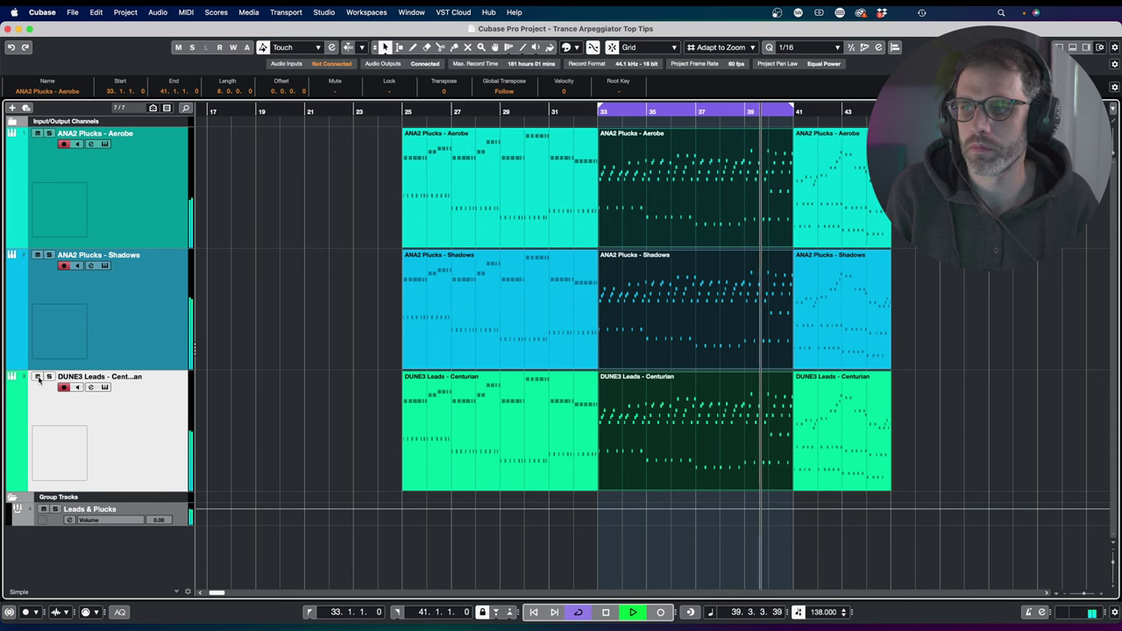
key(space)
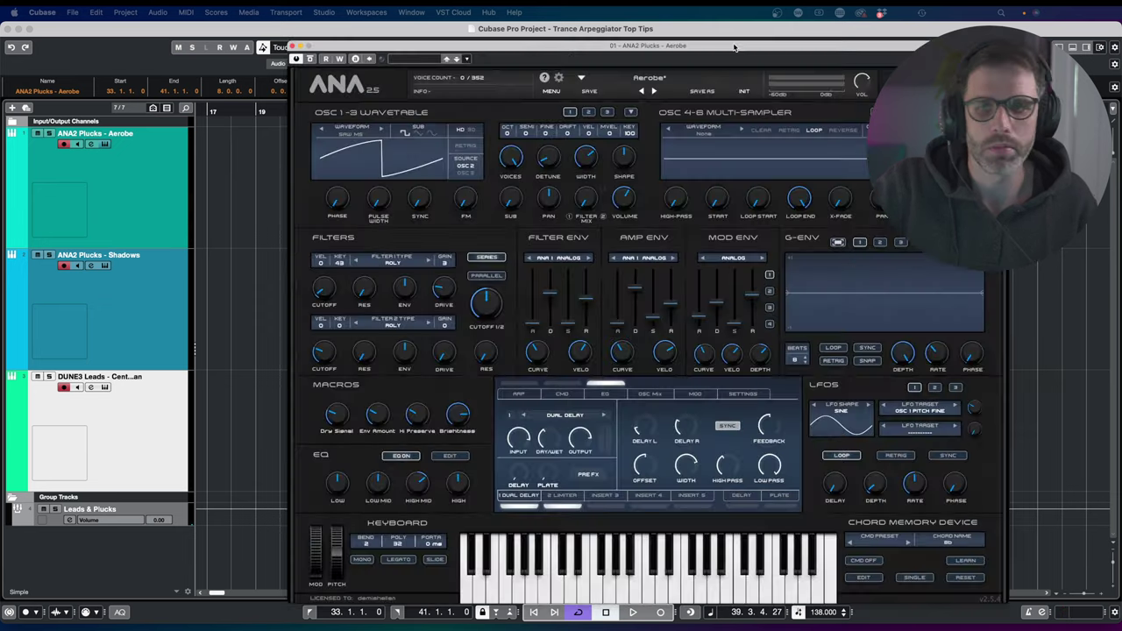
- Reposition the Aerobe track's ANA 2.5 instrument window, and show the Inspector beside the track list
drag(735, 47, 568, 44)
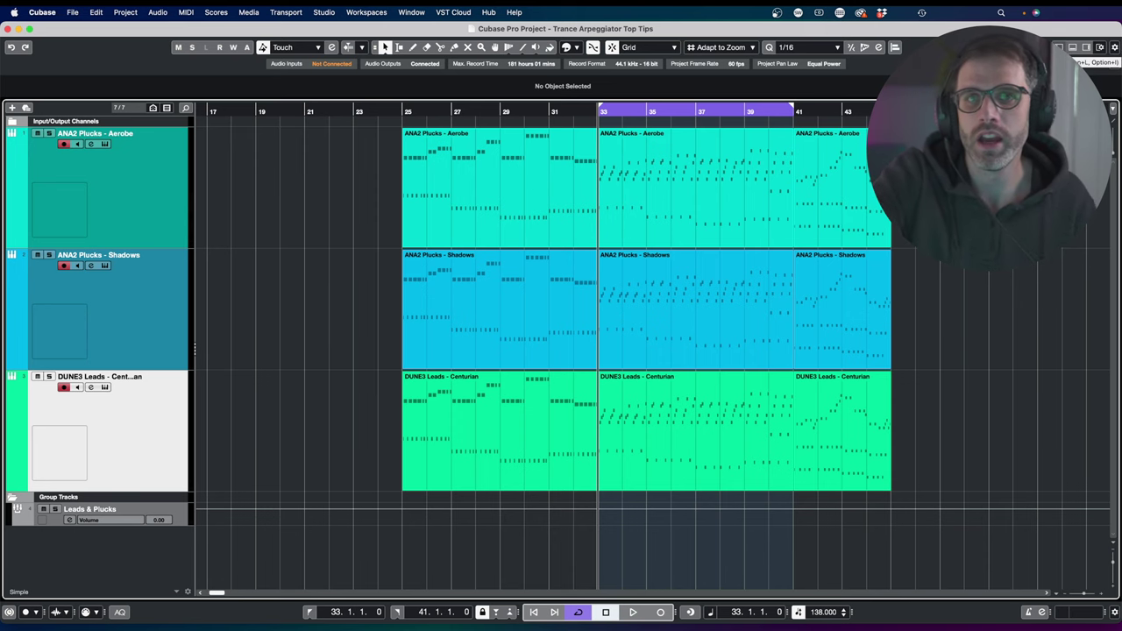
click(1059, 48)
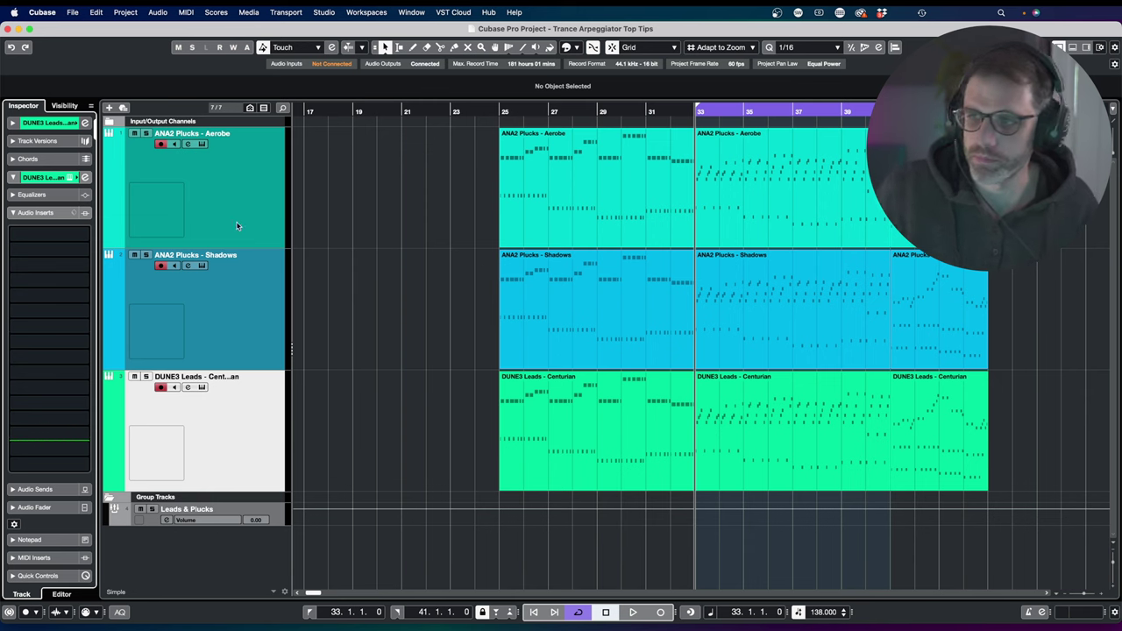
- Select the Aerobe, Shadows and DUNE3 Leads tracks in turn, finish on the Leads & Plucks group track, and make that track taller
click(259, 166)
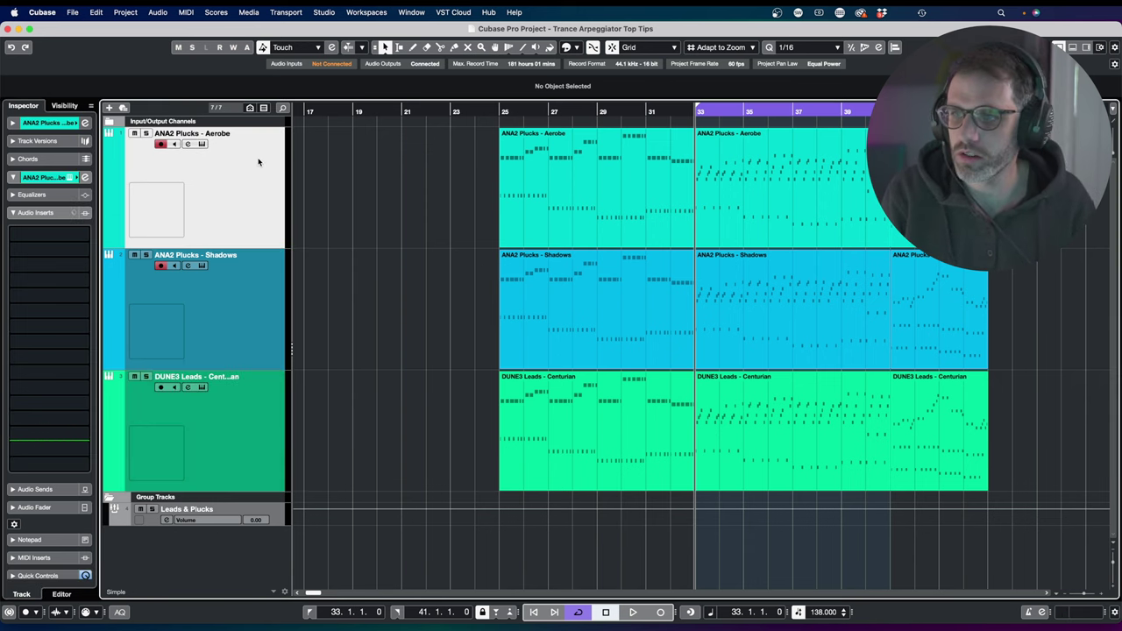
click(273, 276)
click(259, 429)
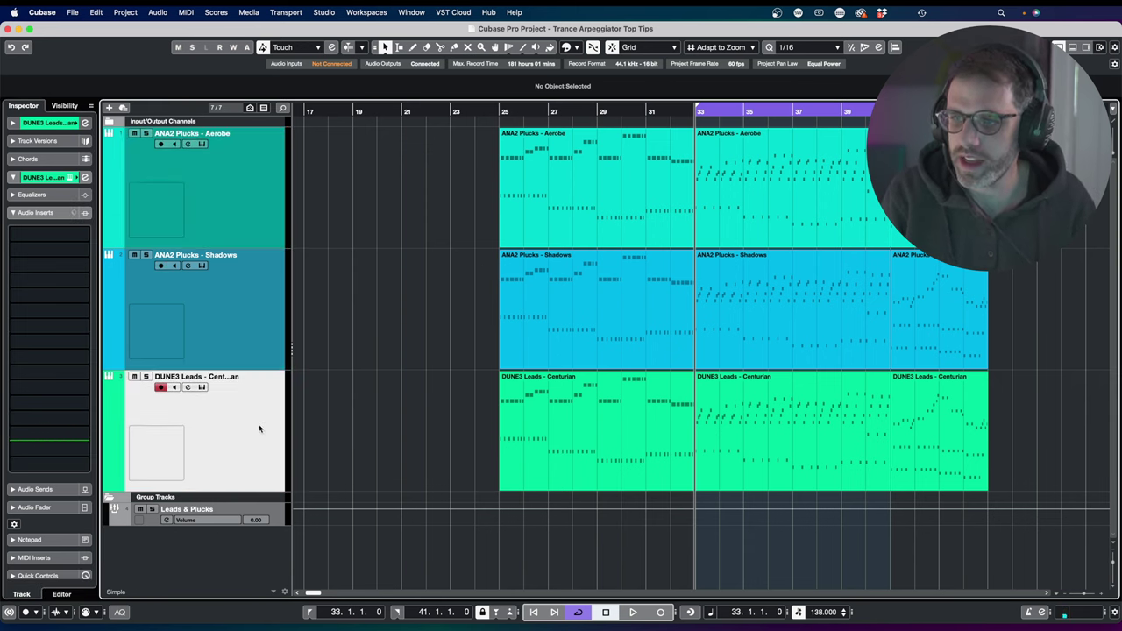
click(279, 513)
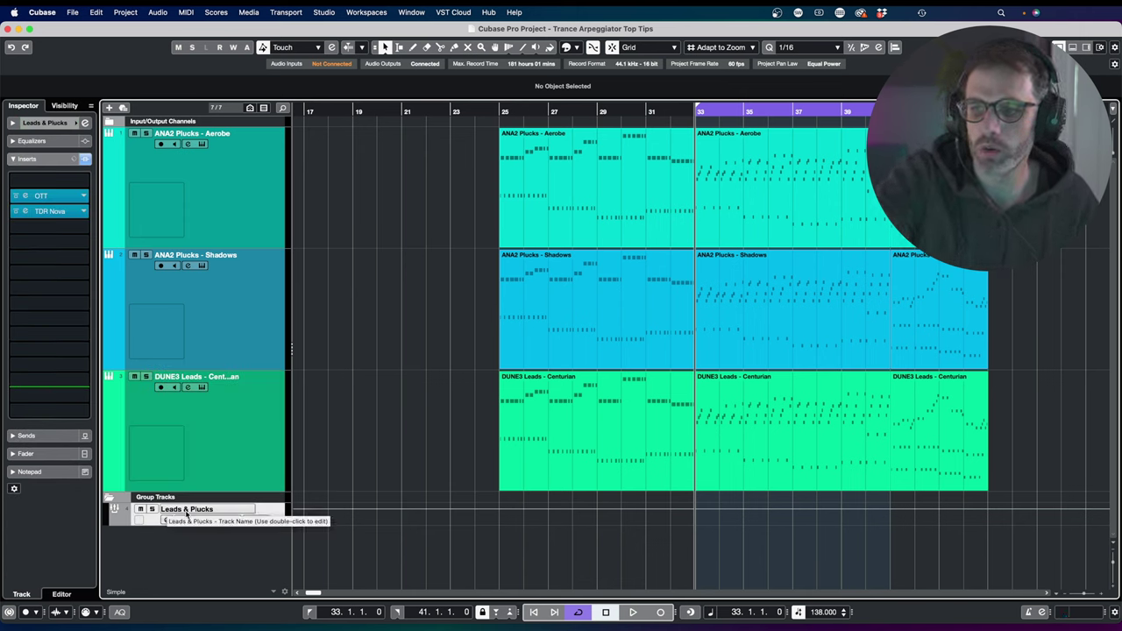
drag(275, 523, 275, 569)
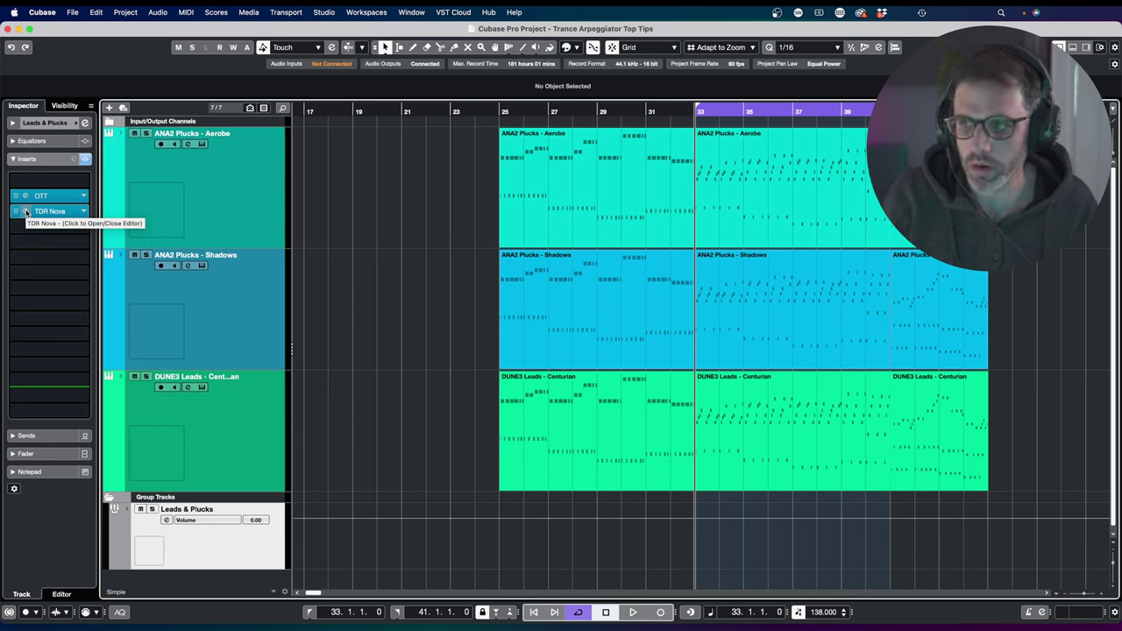
- Bypass the Leads & Plucks inserts, play bars 33 to 41 while record-enabling all three instrument tracks, and reactivate the inserts
click(86, 160)
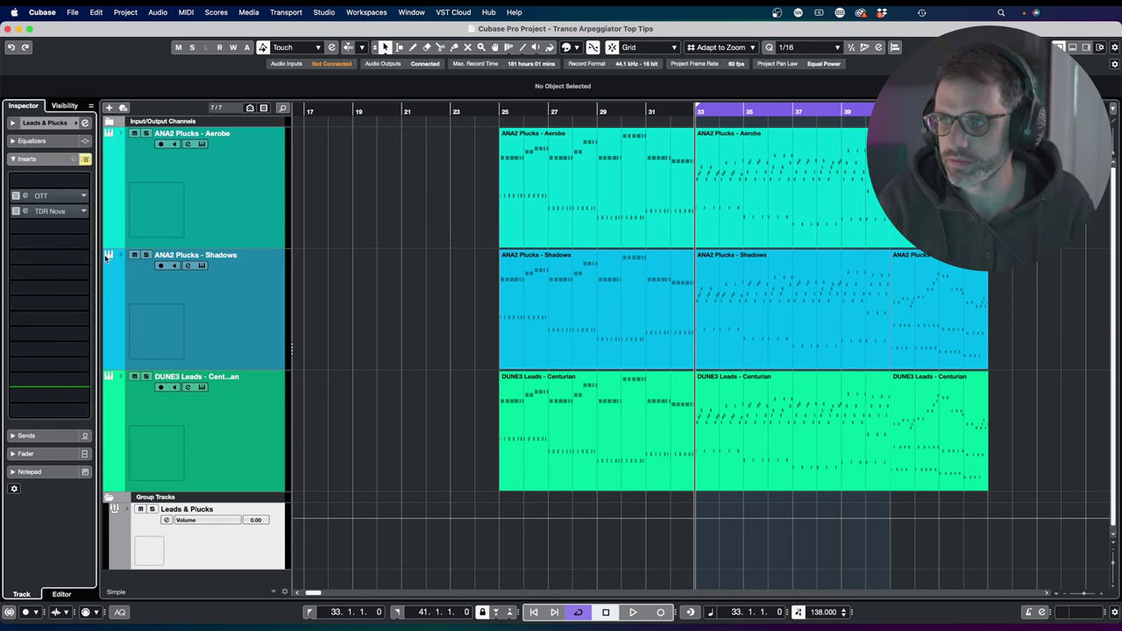
key(space)
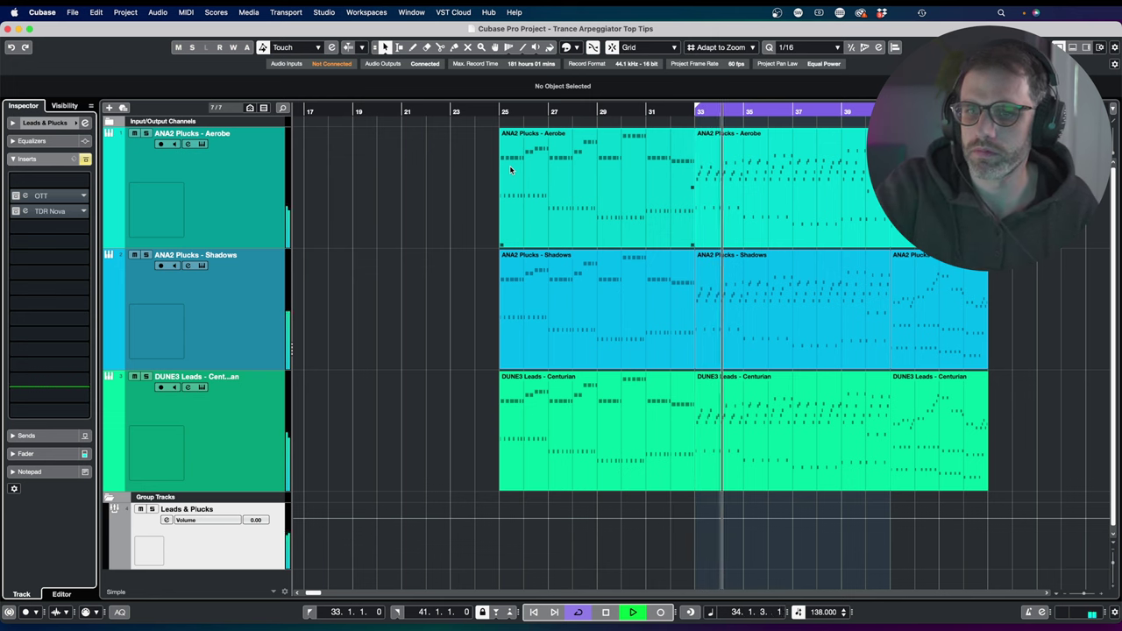
click(162, 145)
click(162, 266)
click(161, 388)
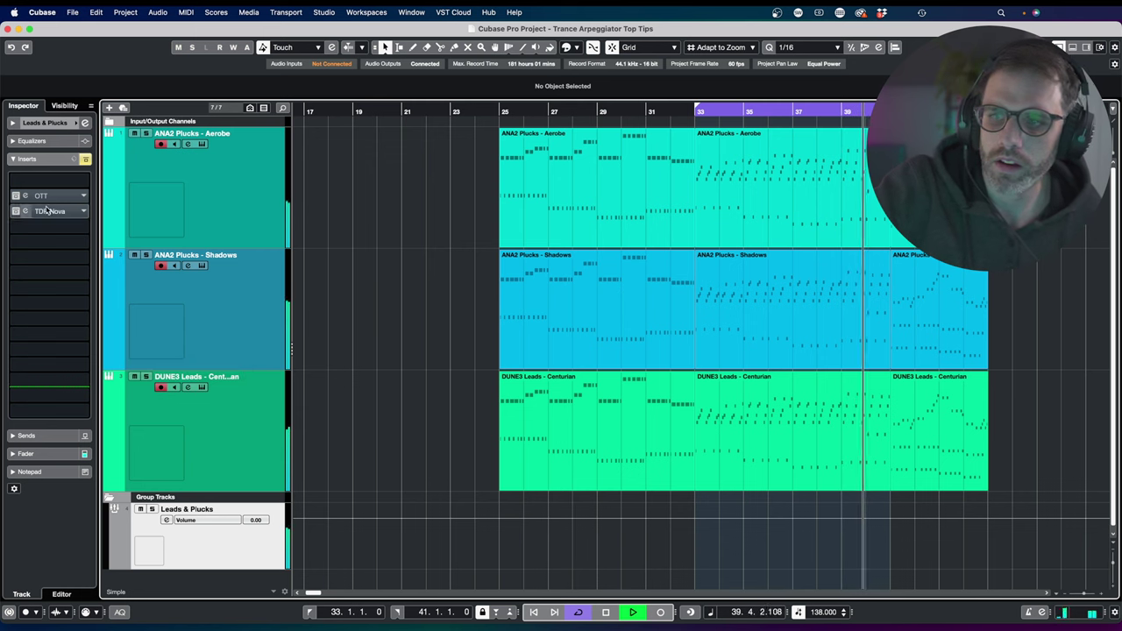
click(86, 160)
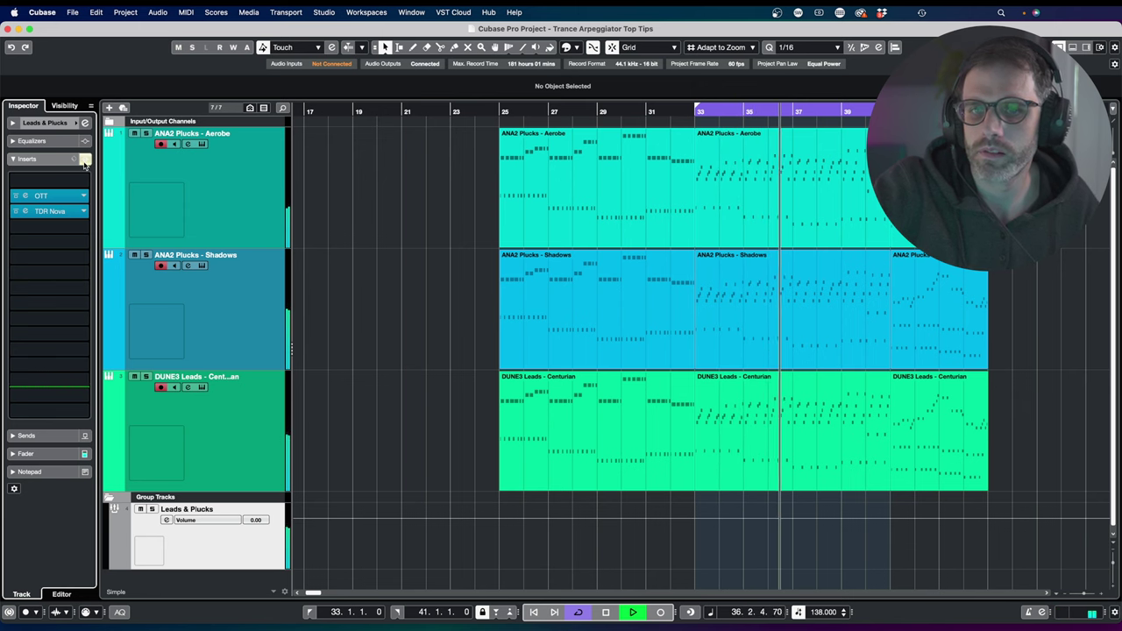
- Select the parts spanning bars 41 to 45, audition them as the playback loop with the group inserts active, and stop playback
drag(1015, 232, 946, 433)
key(p)
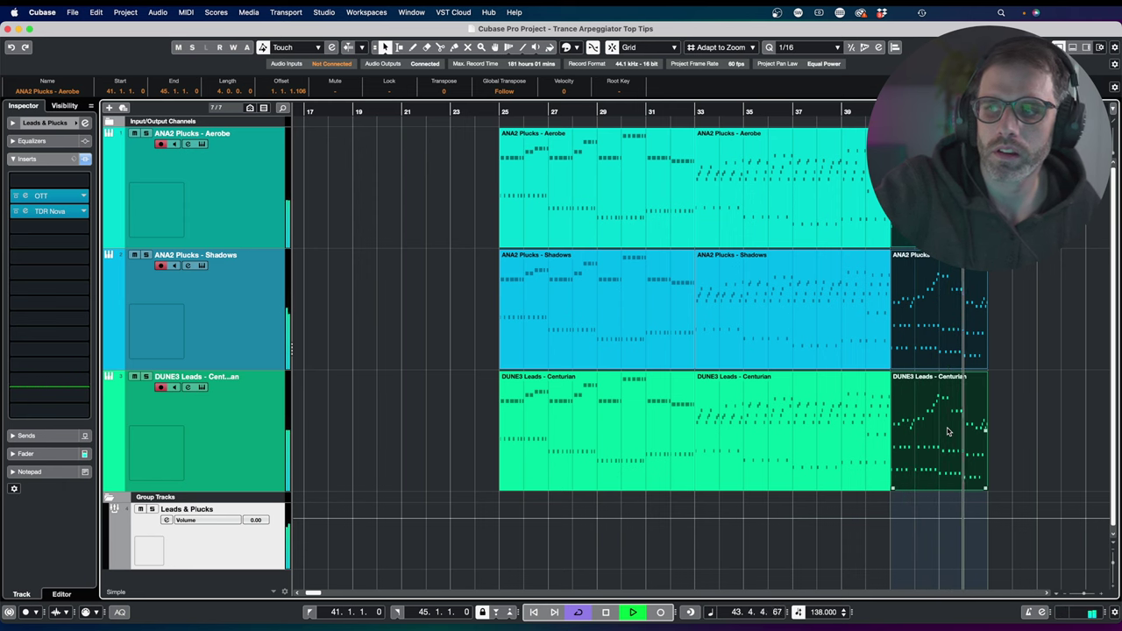
key(space)
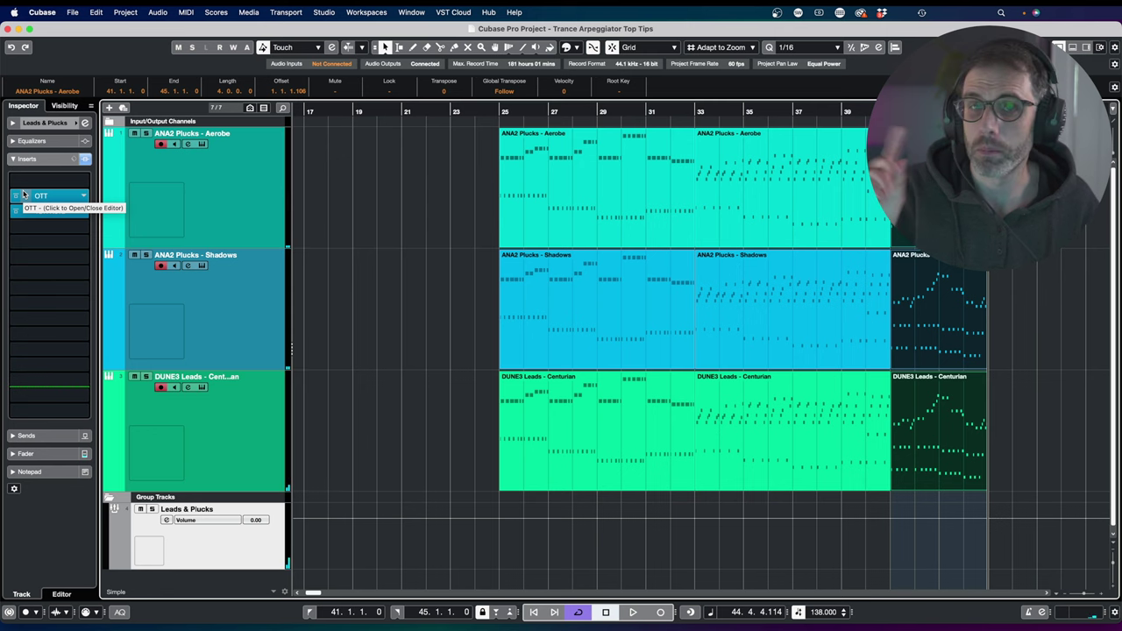
click(617, 261)
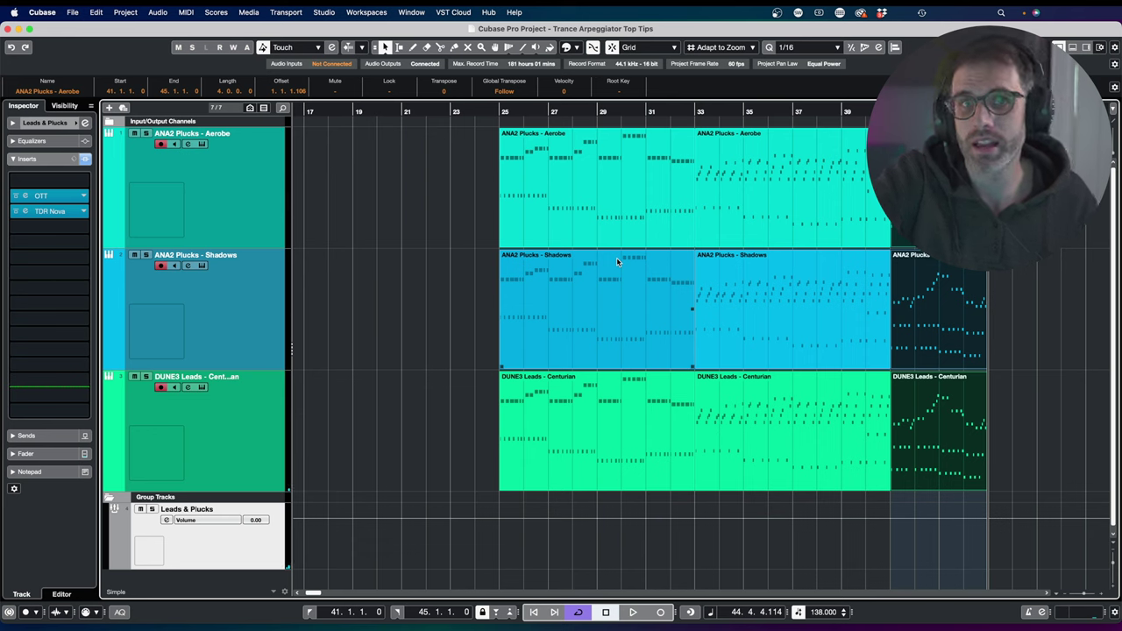
click(586, 246)
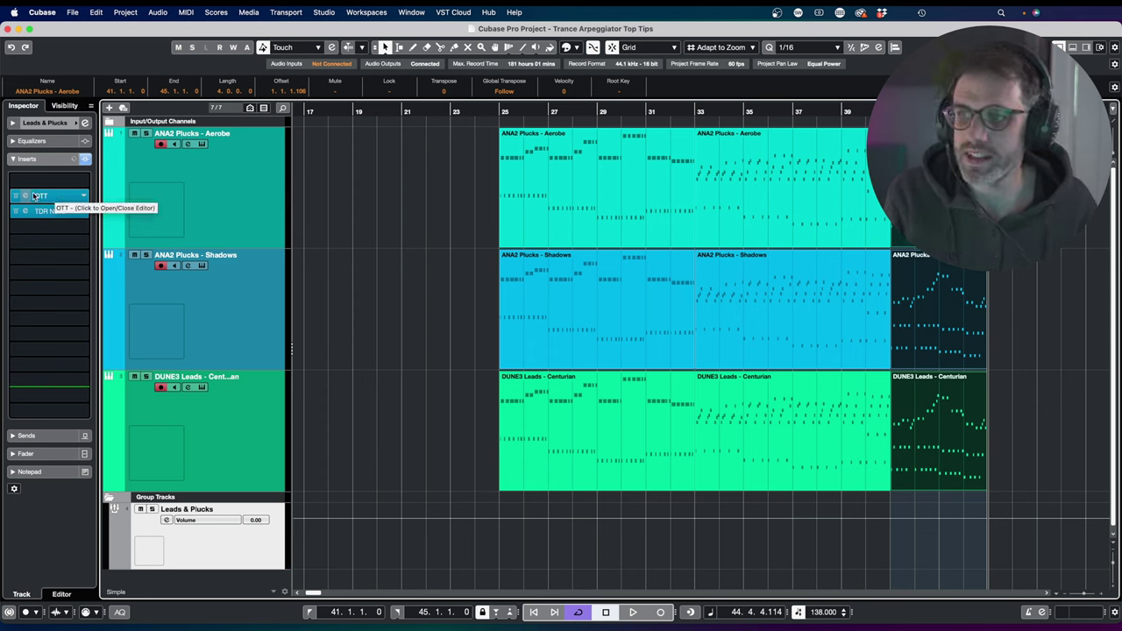
- Open the OTT and TDR Nova insert editors of the Leads & Plucks group, and reposition the TDR Nova window
click(27, 197)
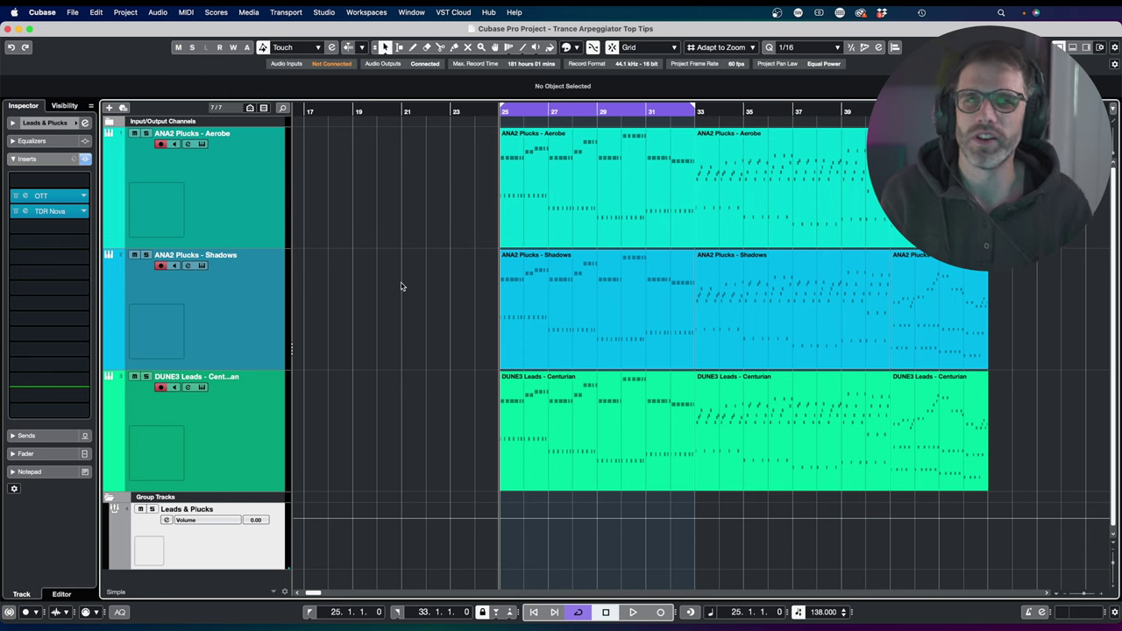
click(26, 213)
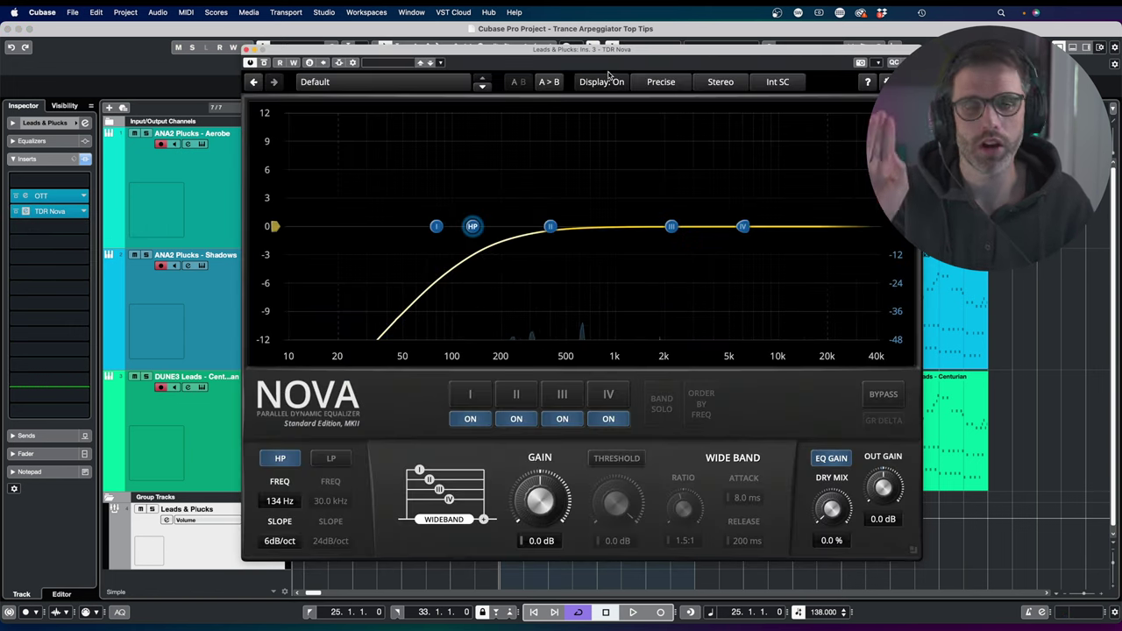
drag(598, 55, 503, 59)
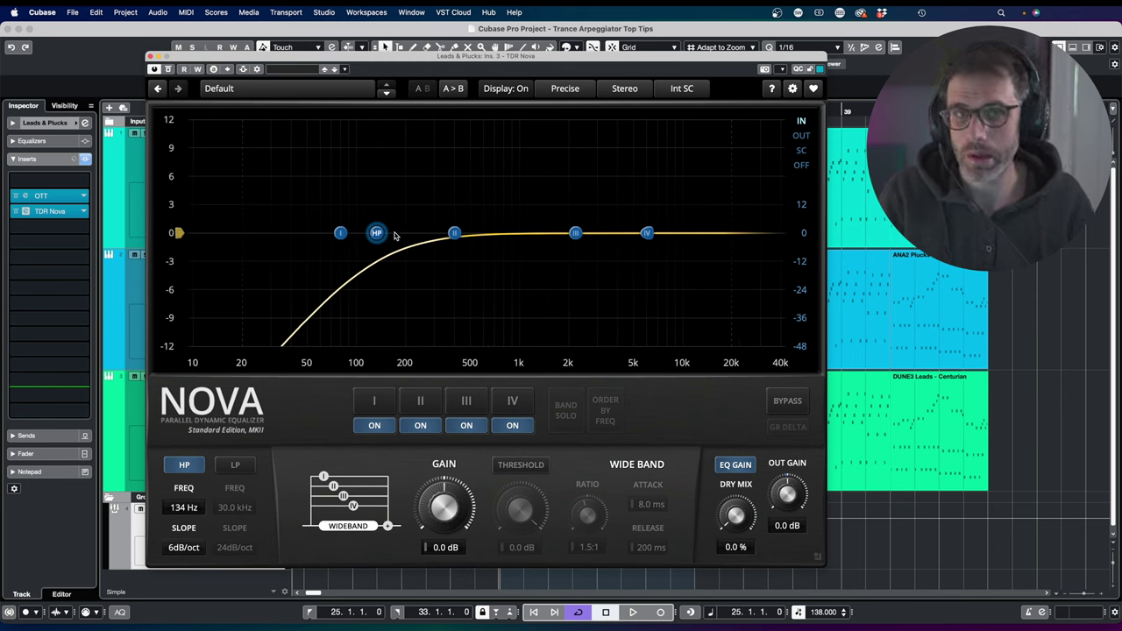
- Examine the slope options of TDR Nova's high-pass and low-pass filters without choosing another slope
click(191, 550)
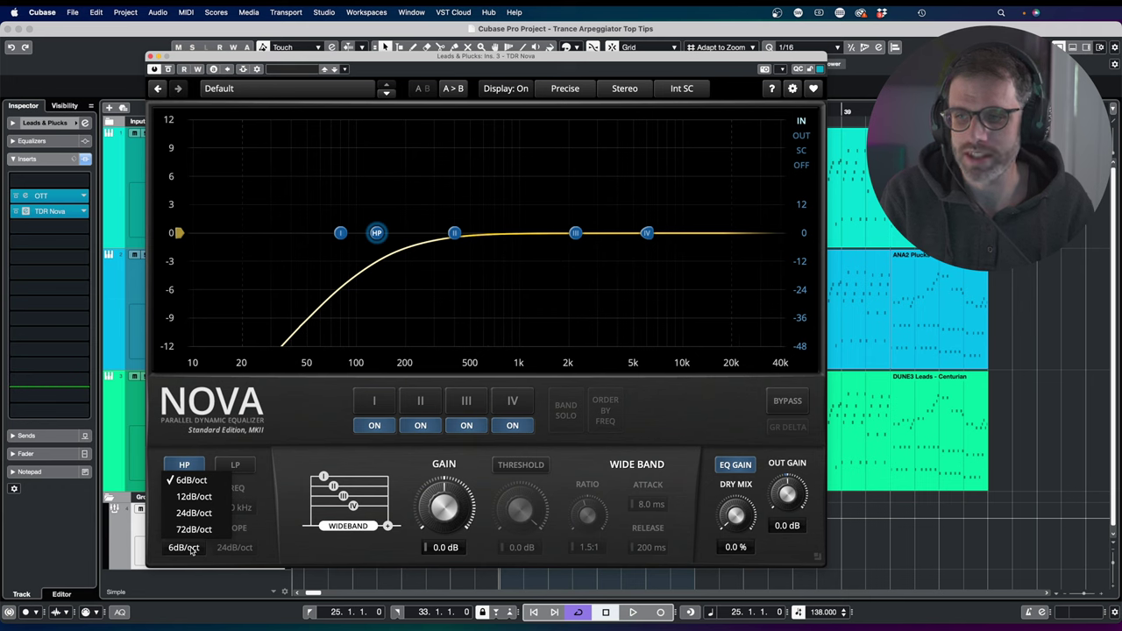
click(213, 550)
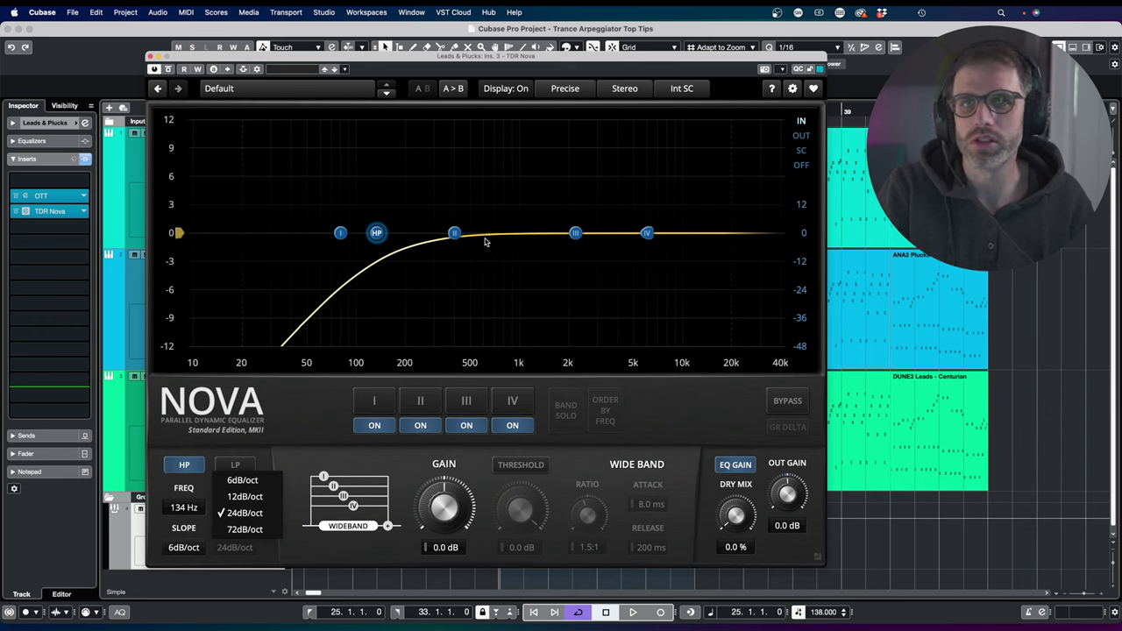
click(936, 338)
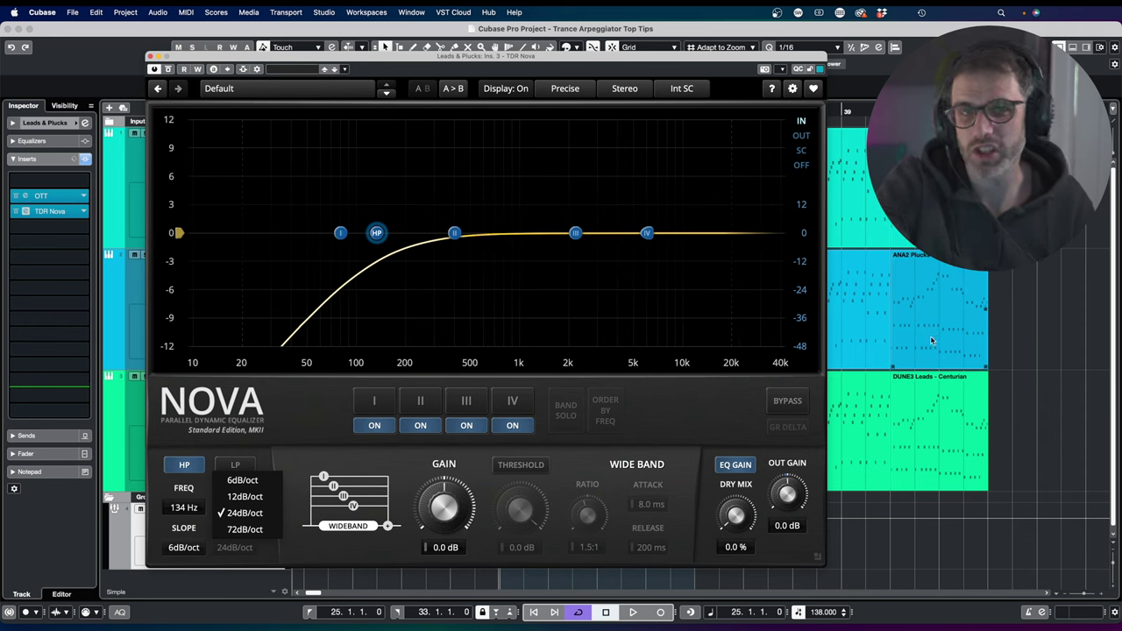
- Lower TDR Nova's high-pass filter frequency to 16 Hz and start playing the bars 25 to 33 loop
click(376, 234)
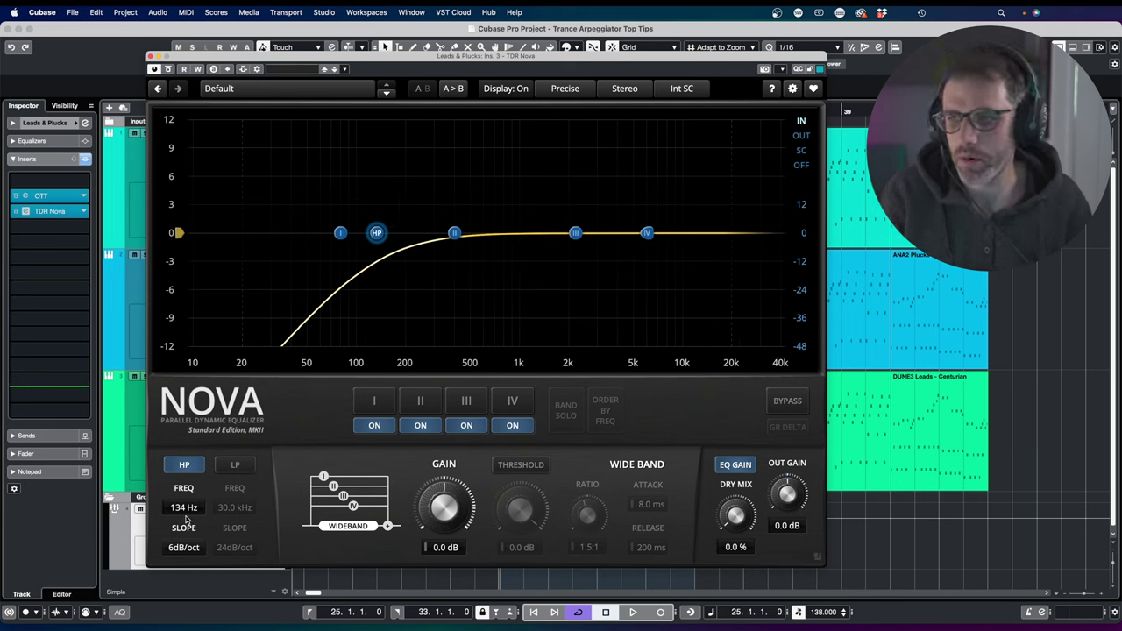
scroll(182, 512, down, 10)
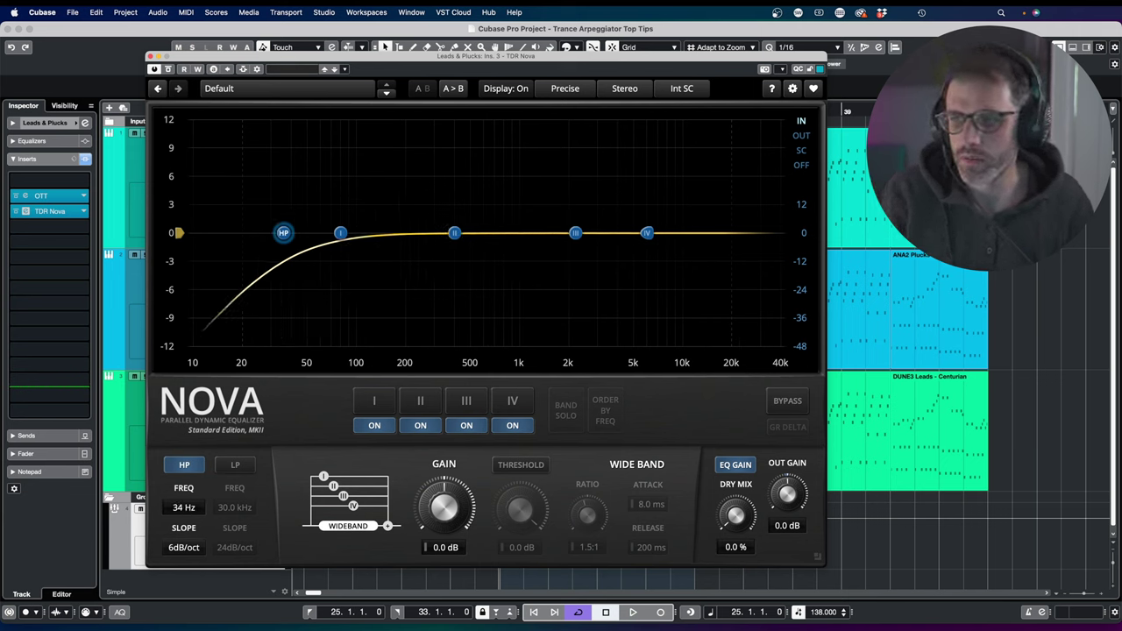
scroll(184, 512, down, 4)
key(space)
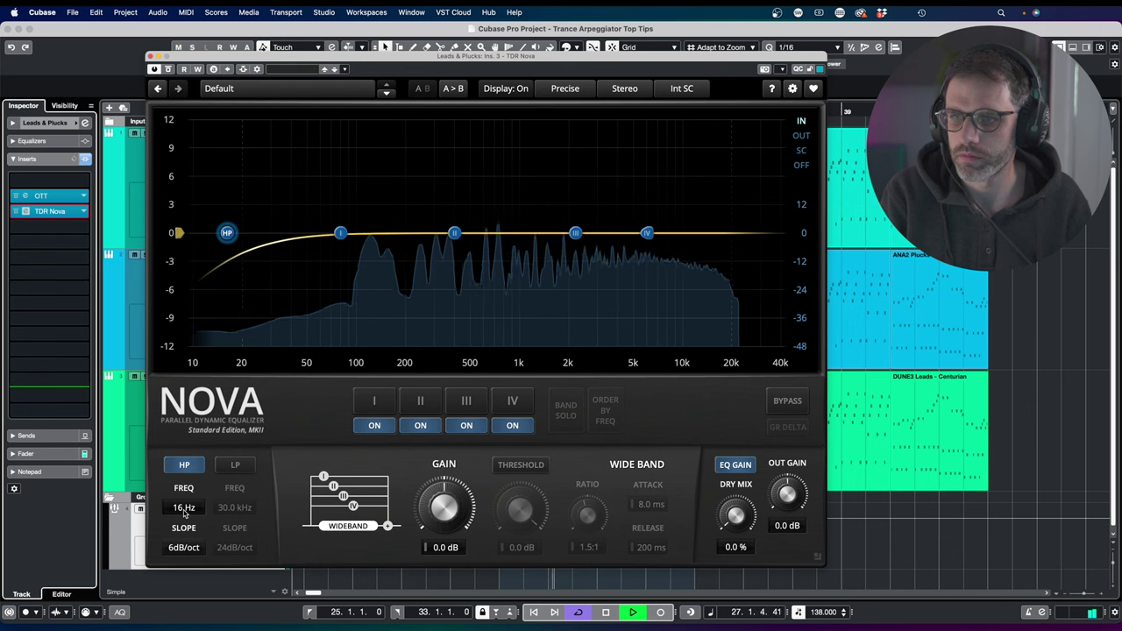
- Sweep the high-pass frequency up through 246 Hz to 573 Hz during playback, and bring it back down to 188 Hz
drag(185, 512, 185, 378)
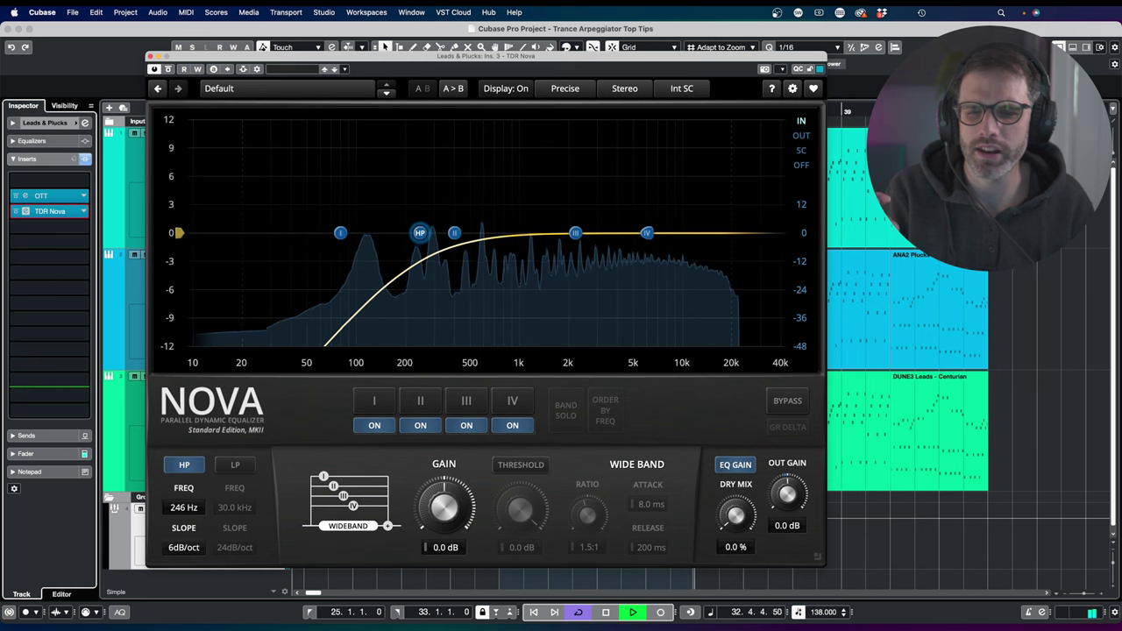
drag(185, 377, 185, 359)
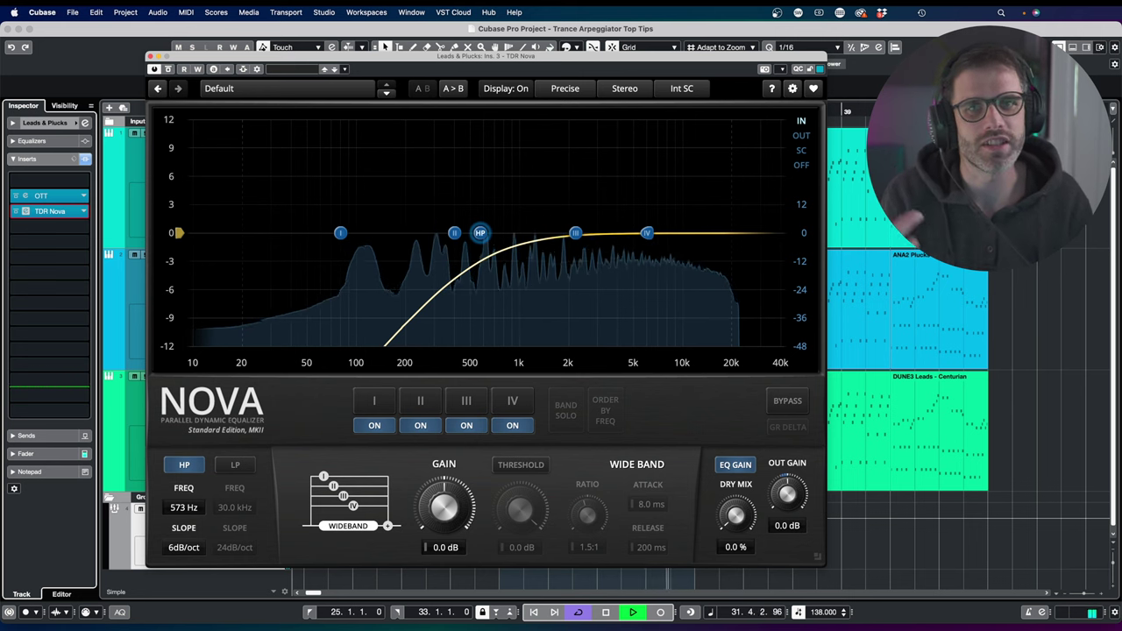
mouse_move(185, 358)
mouse_down()
mouse_move(185, 346)
mouse_move(185, 375)
mouse_up()
drag(185, 508, 185, 514)
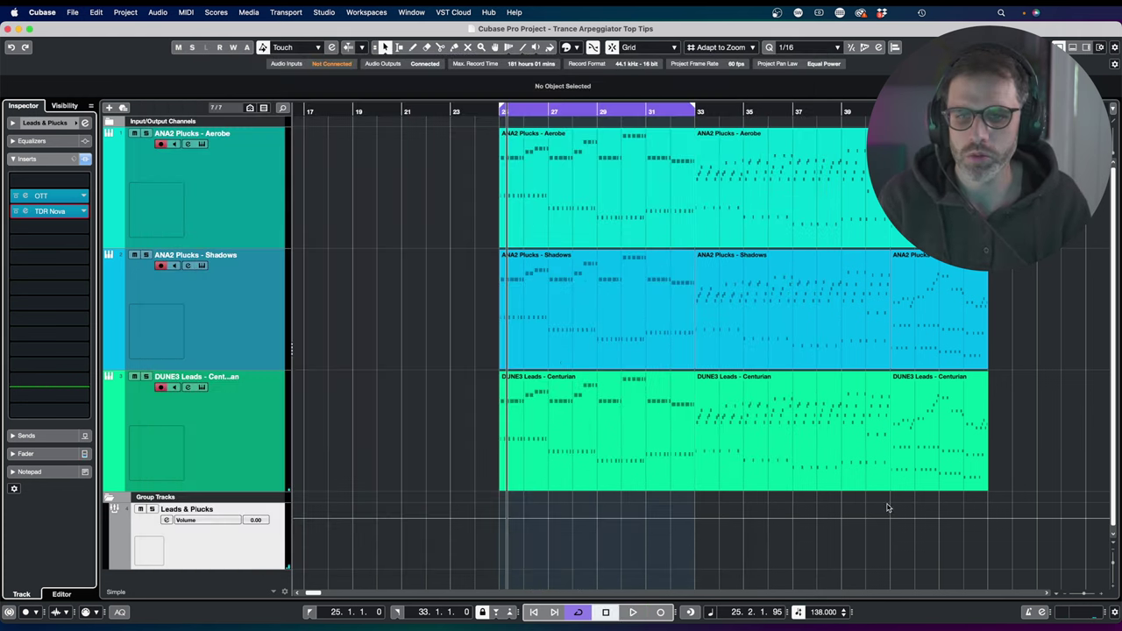
- Set the playback loop to bars 33 to 41 from the Shadows and DUNE3 Leads parts, and deselect the parts
drag(810, 519, 832, 292)
key(p)
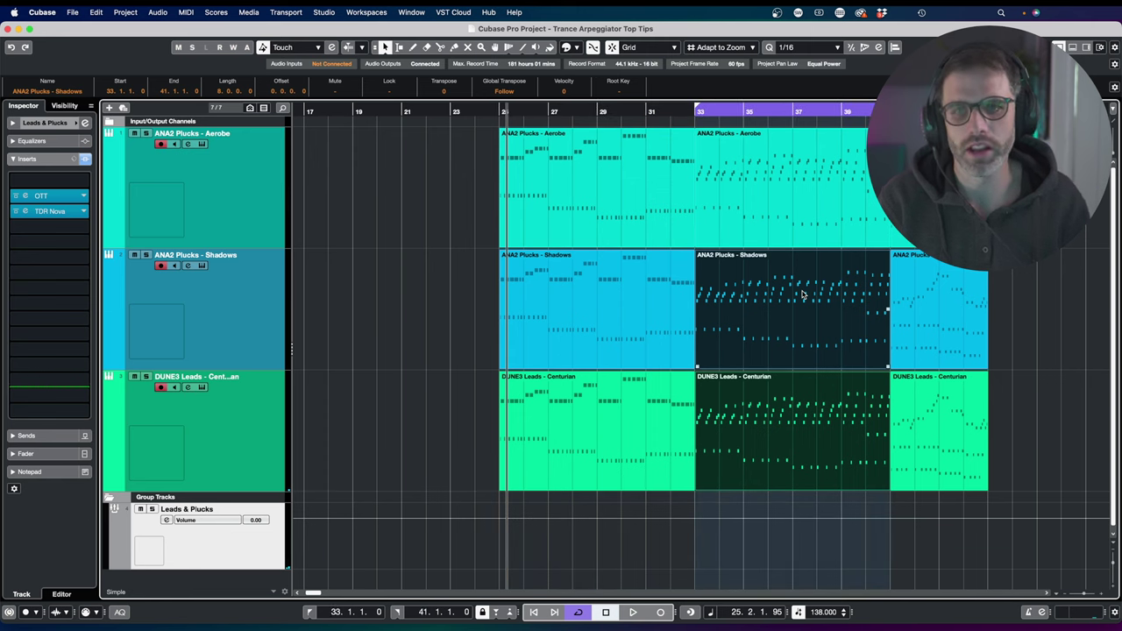
click(993, 273)
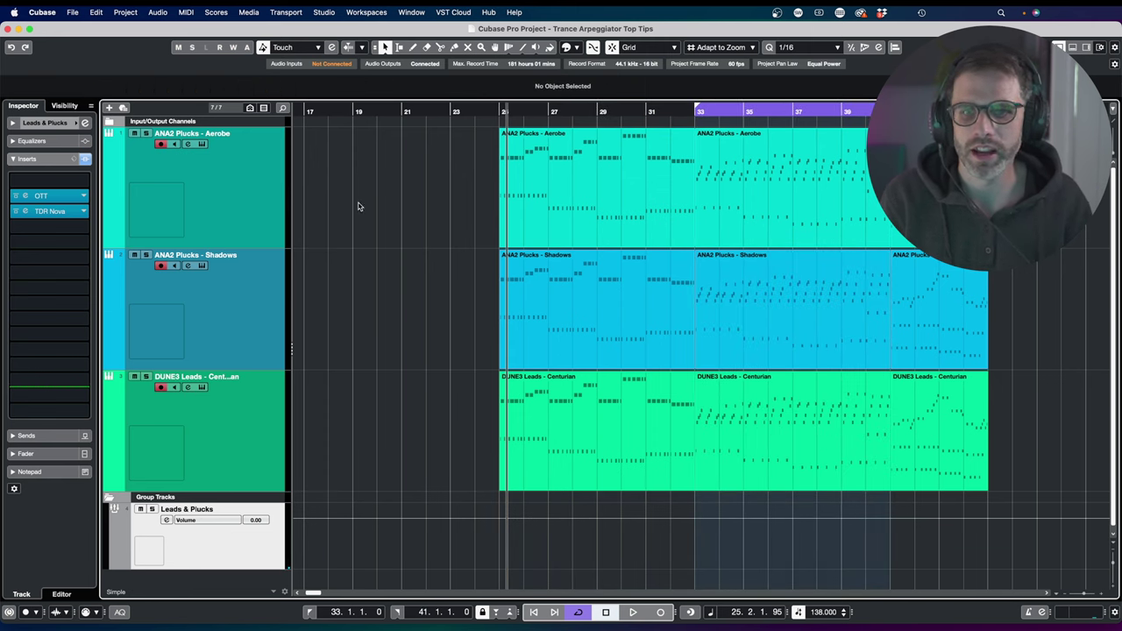
- Reopen TDR Nova, play the bars 33 to 41 loop, and sweep the high-pass frequency up to 606 Hz and back to 198 Hz
click(25, 212)
key(space)
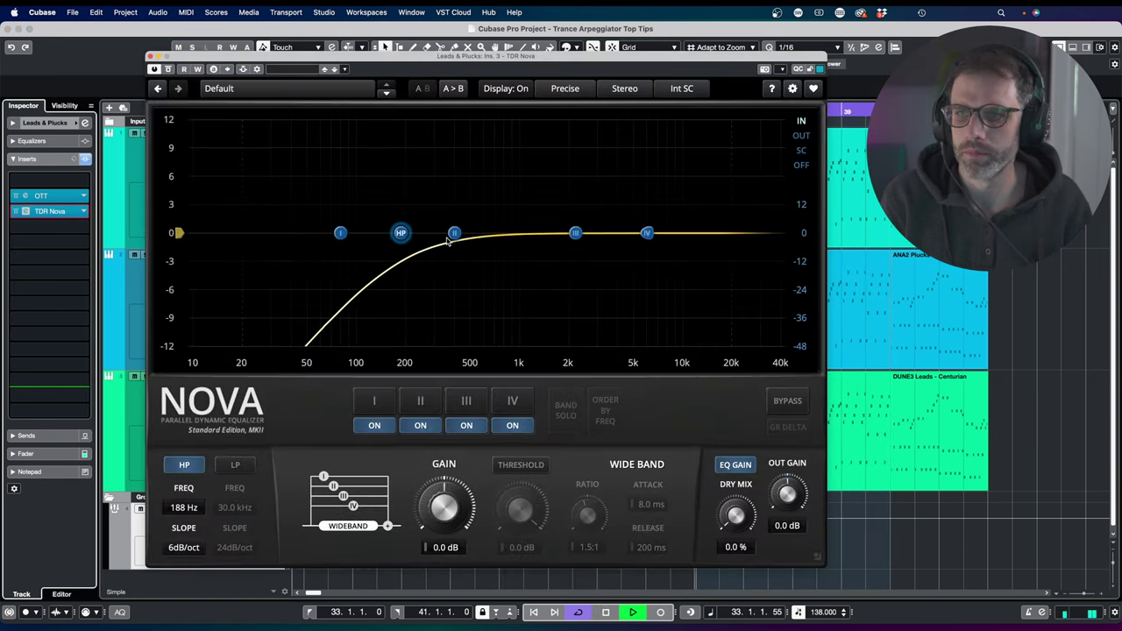
mouse_move(207, 505)
mouse_down()
mouse_move(208, 534)
mouse_move(208, 495)
mouse_up()
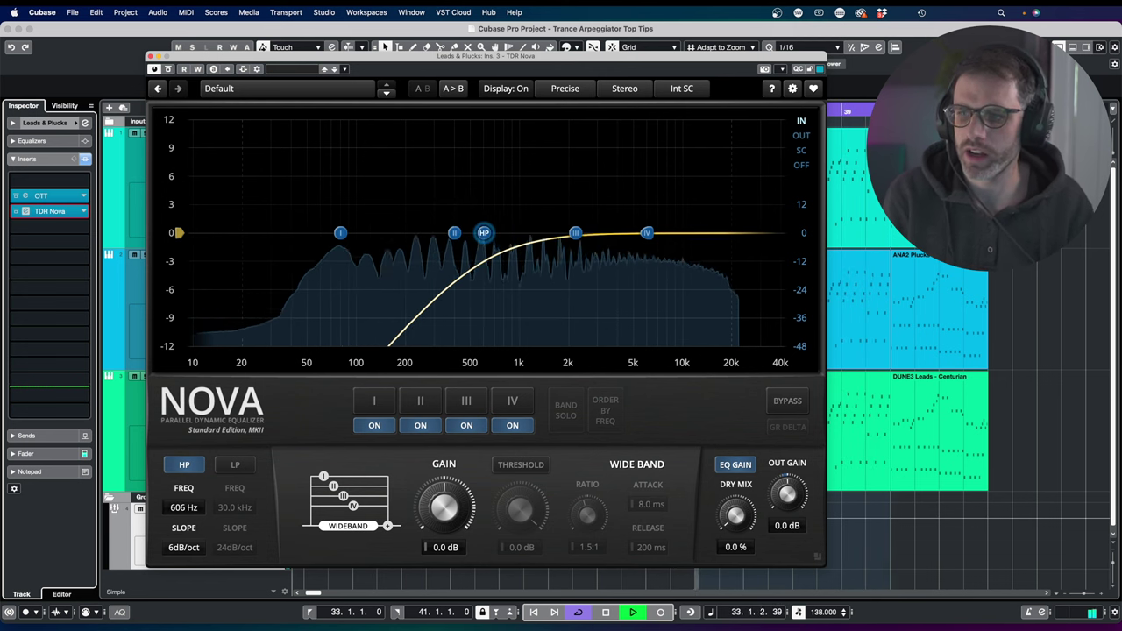
drag(208, 495, 208, 512)
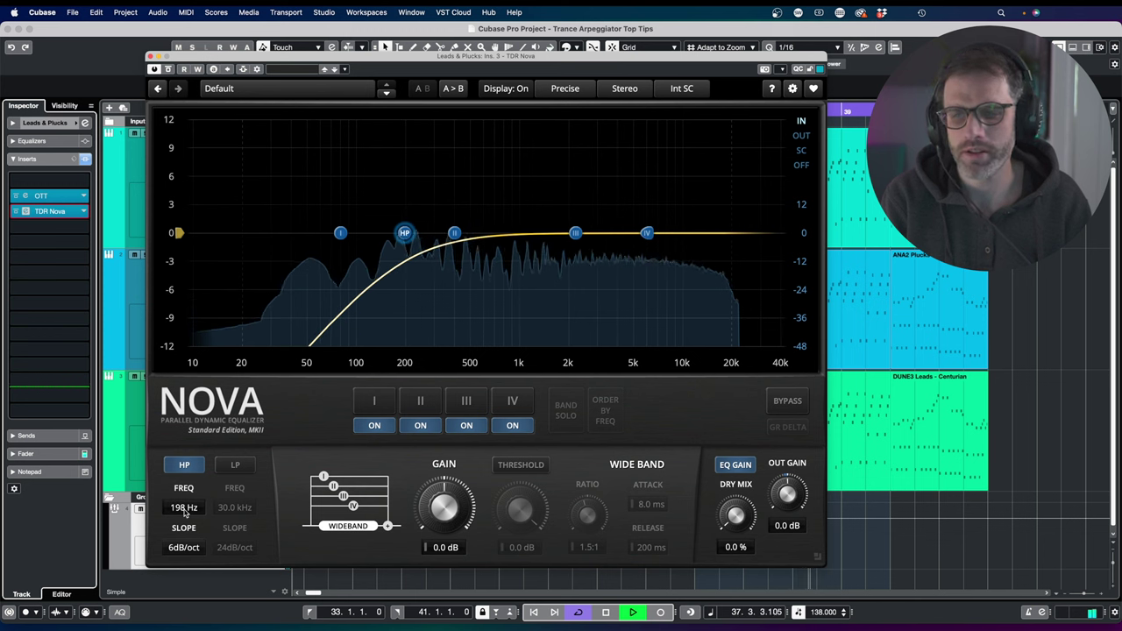